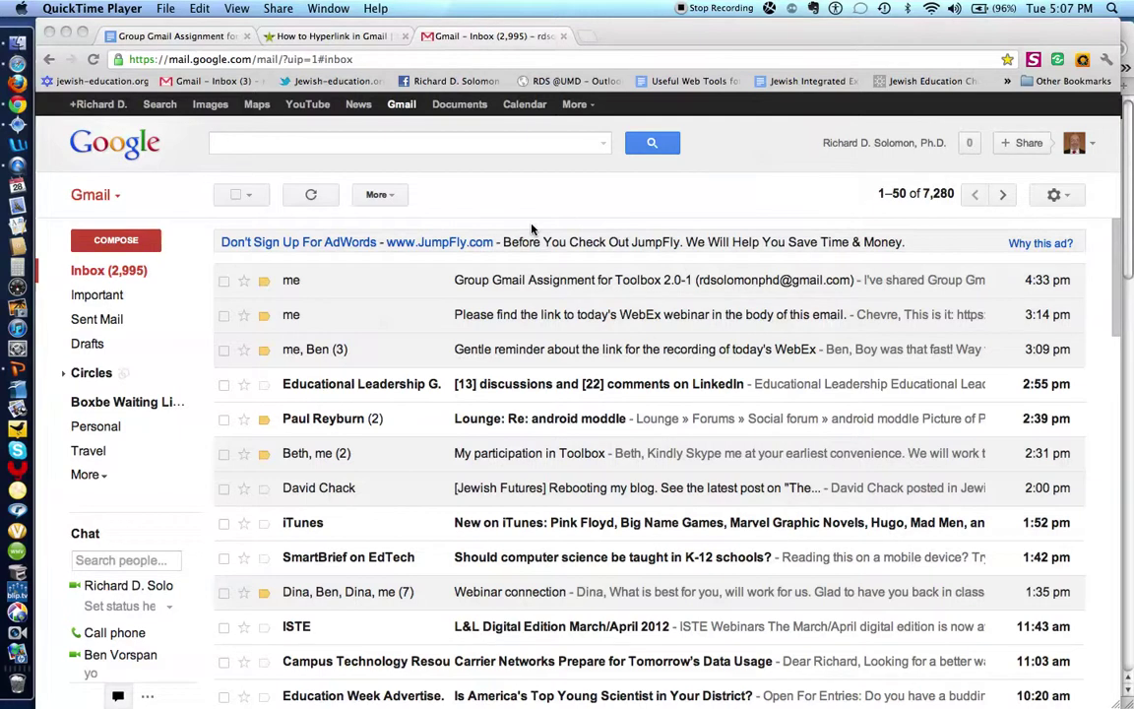
Address a new message to the Toolbox 2.0-1 Cohort group with subject 'Answers to questions about Gmail fu'.
click(139, 246)
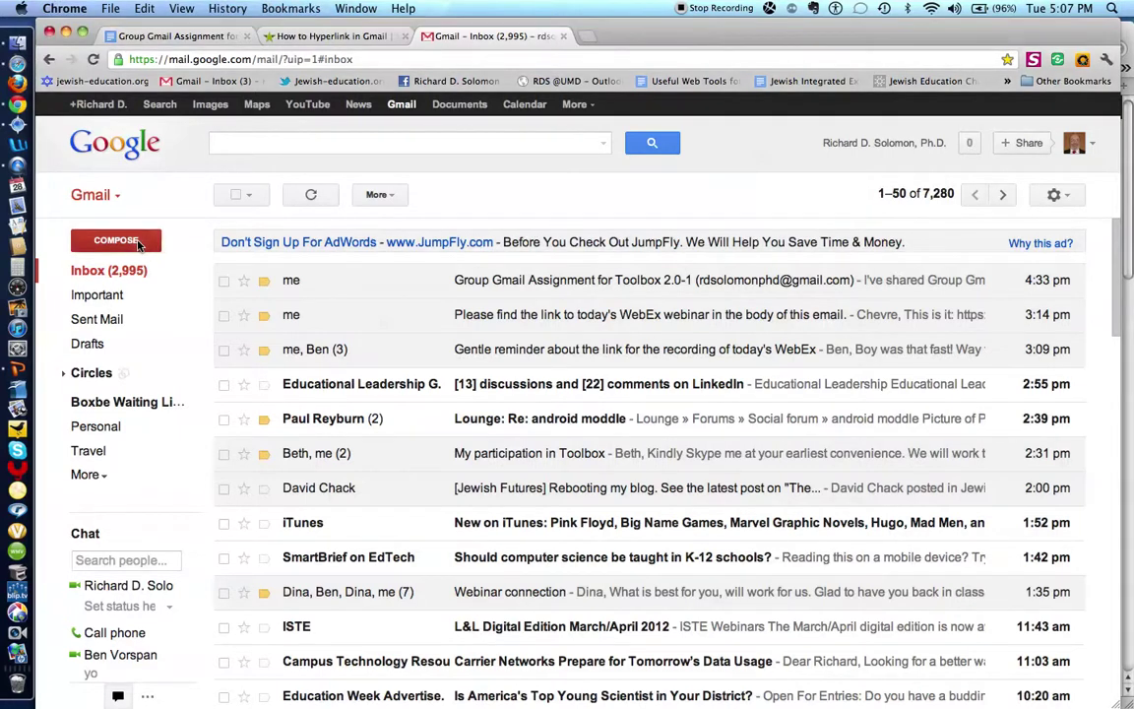
click(139, 246)
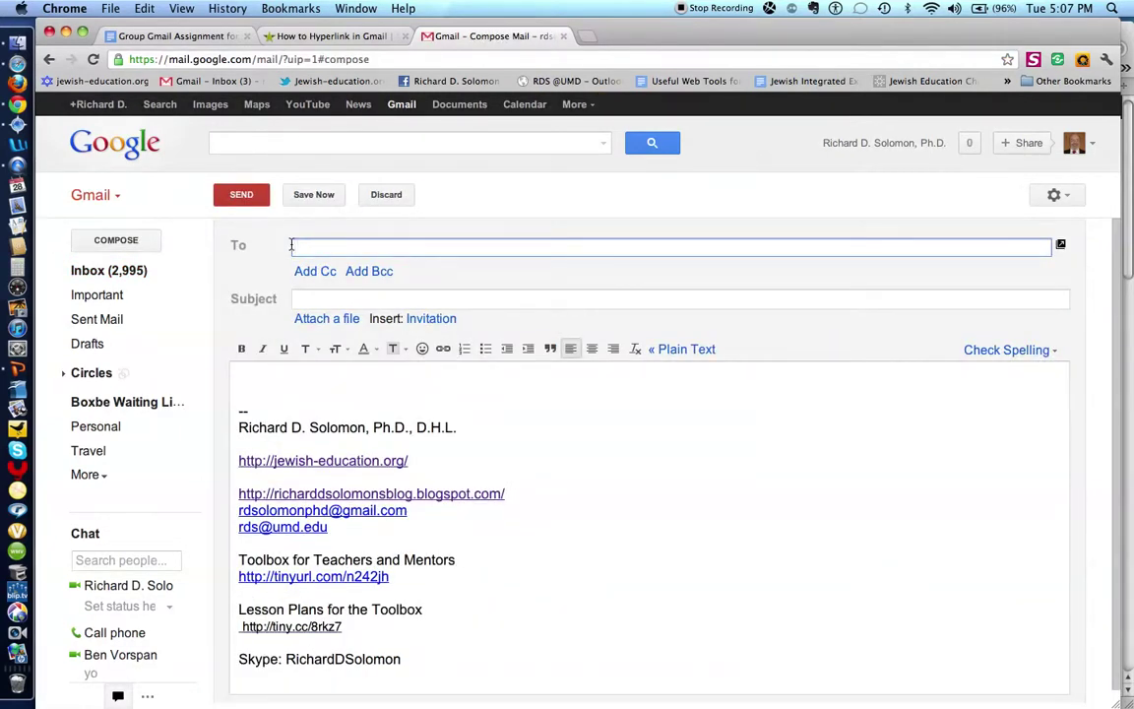
text(T)
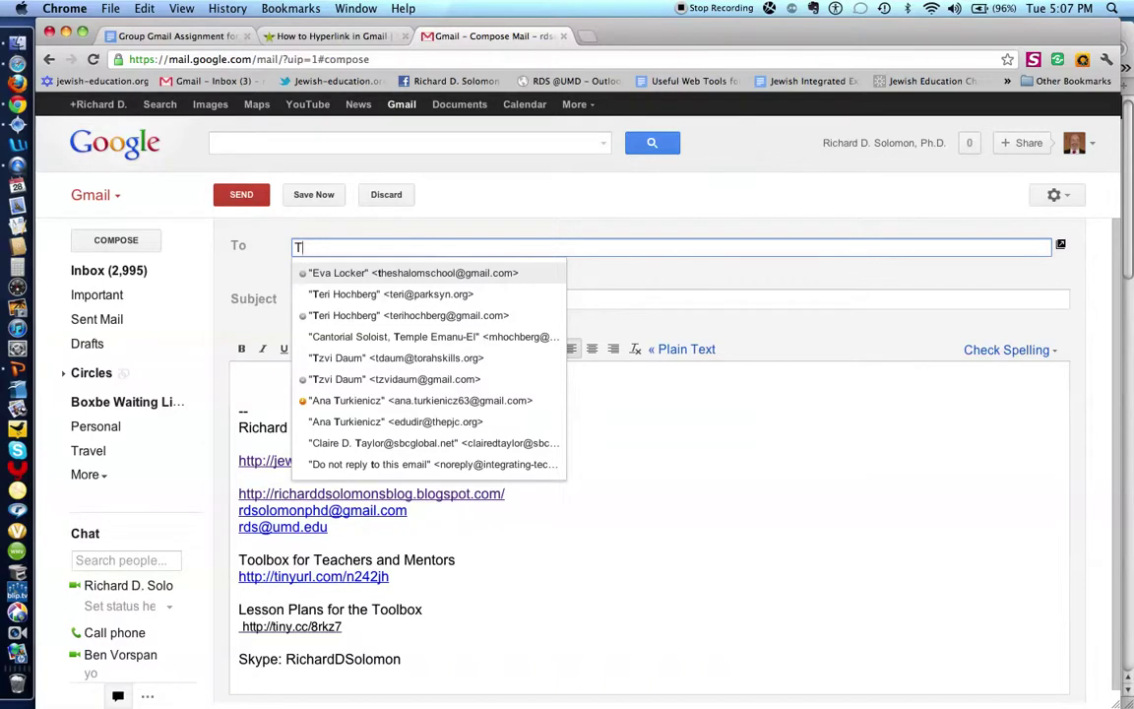
text(oo)
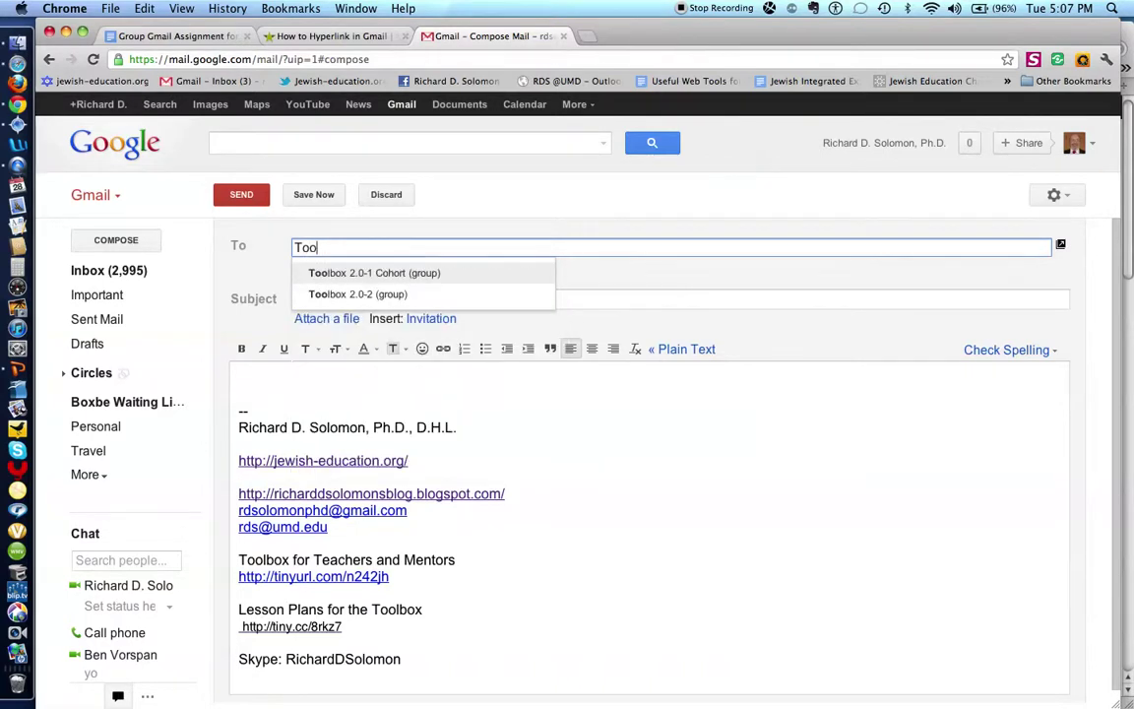
click(345, 276)
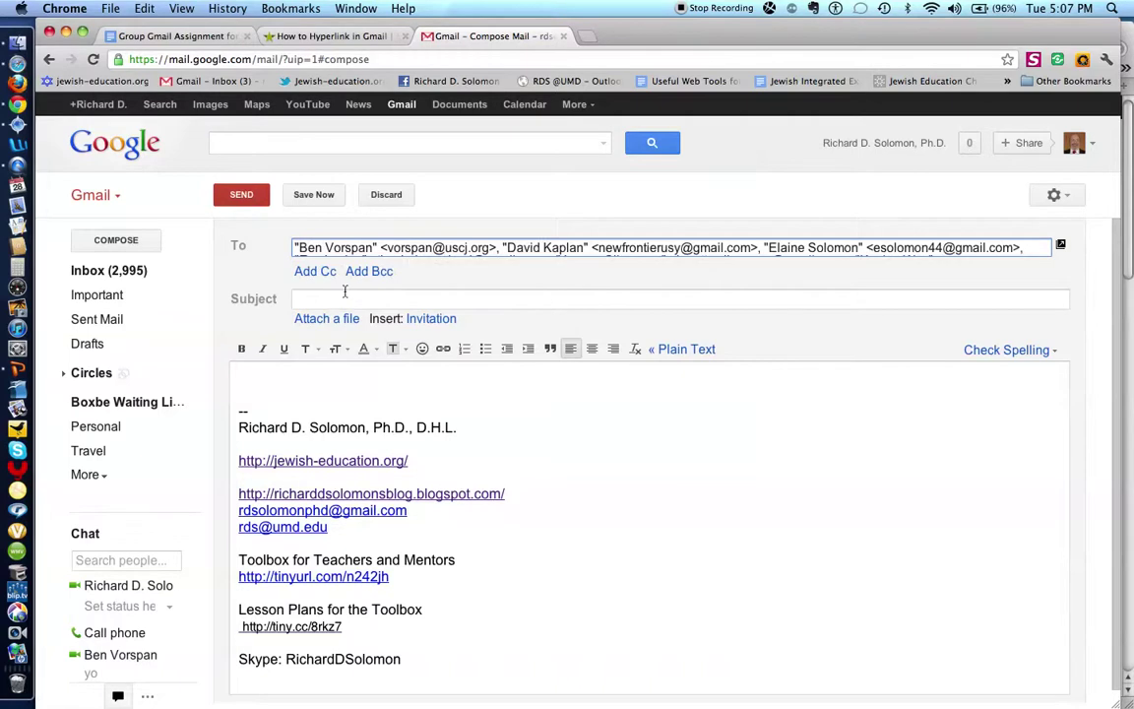
click(338, 303)
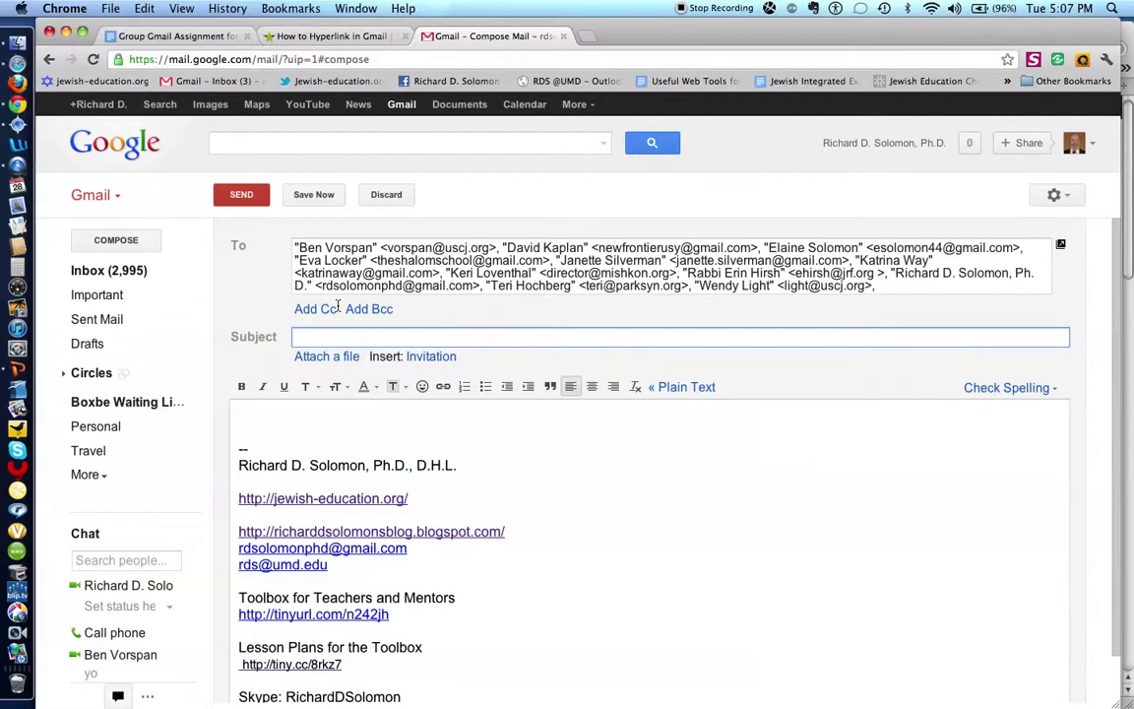
text(Answer)
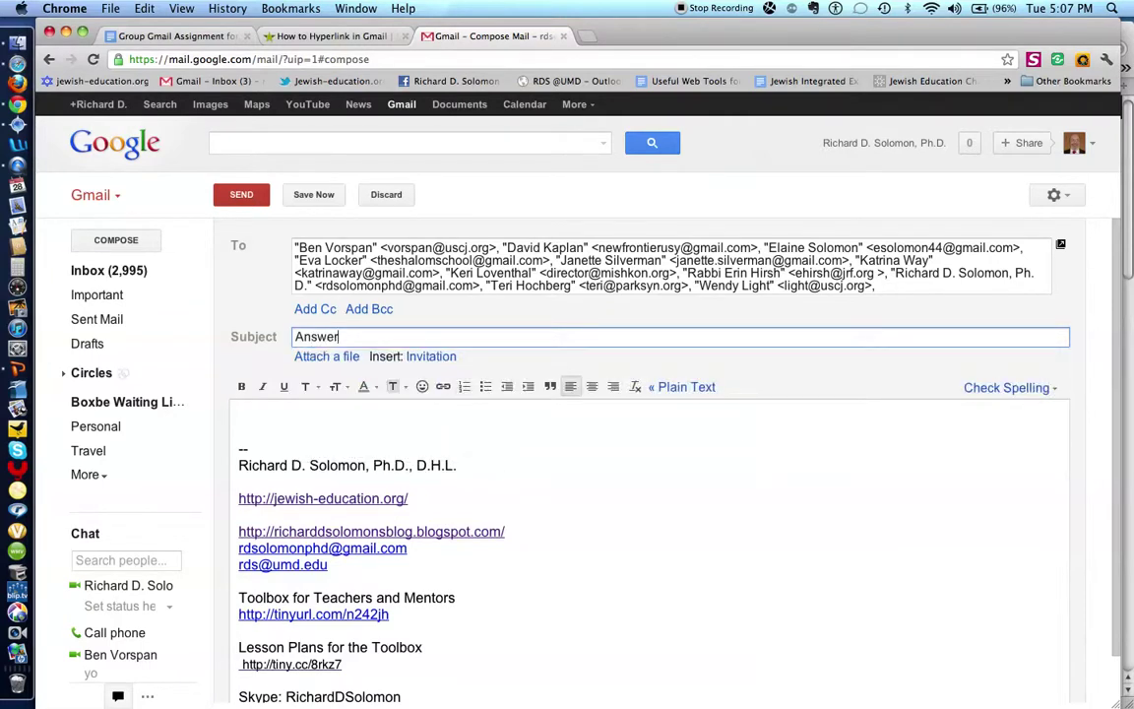
text(s to questions about)
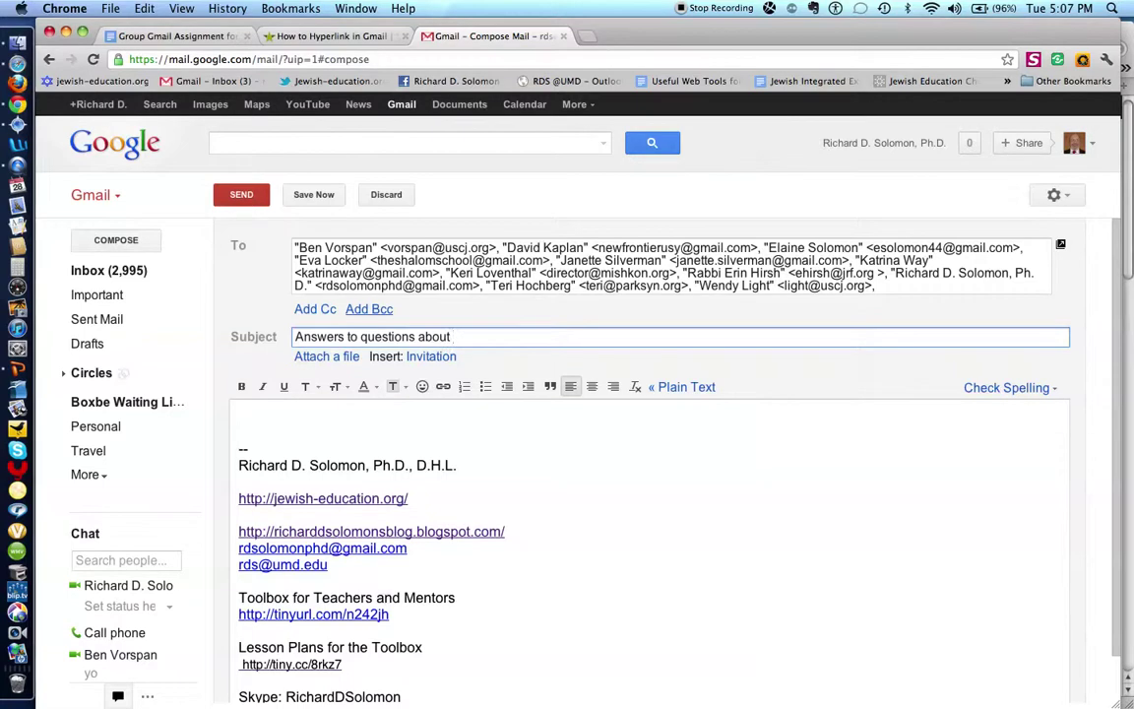
text( Gmail)
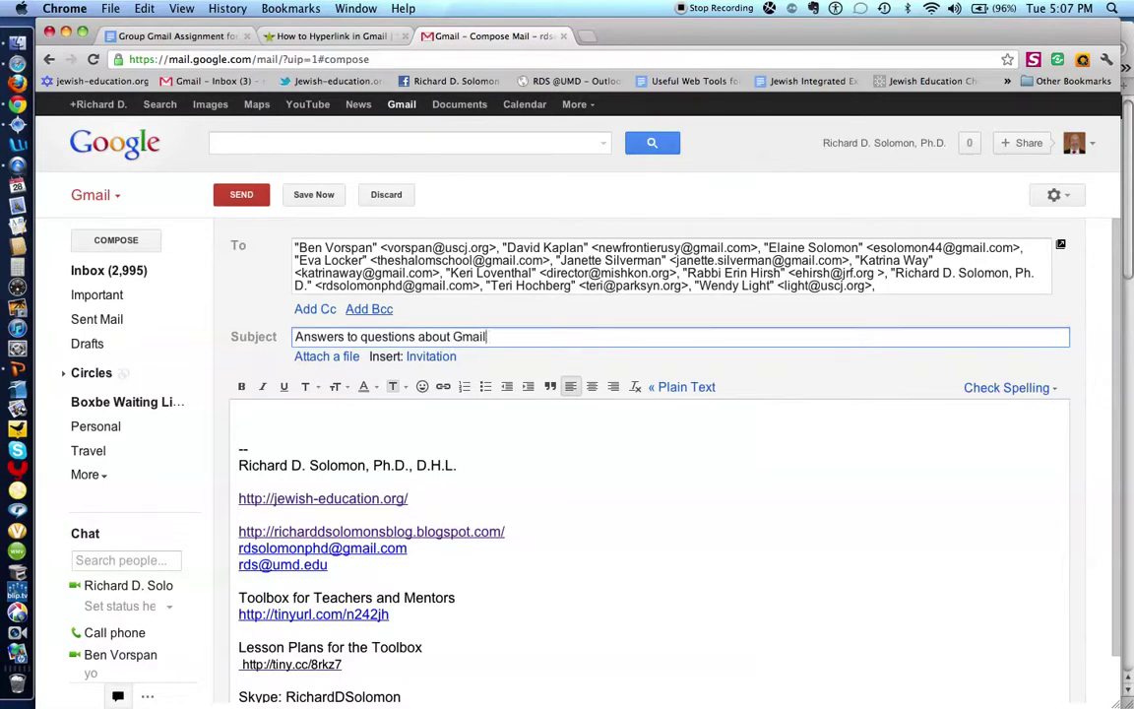
text( functions)
Greet the recipient, add 'Here are the questions that we are to answer regarding Gmail:', and save the draft.
click(286, 415)
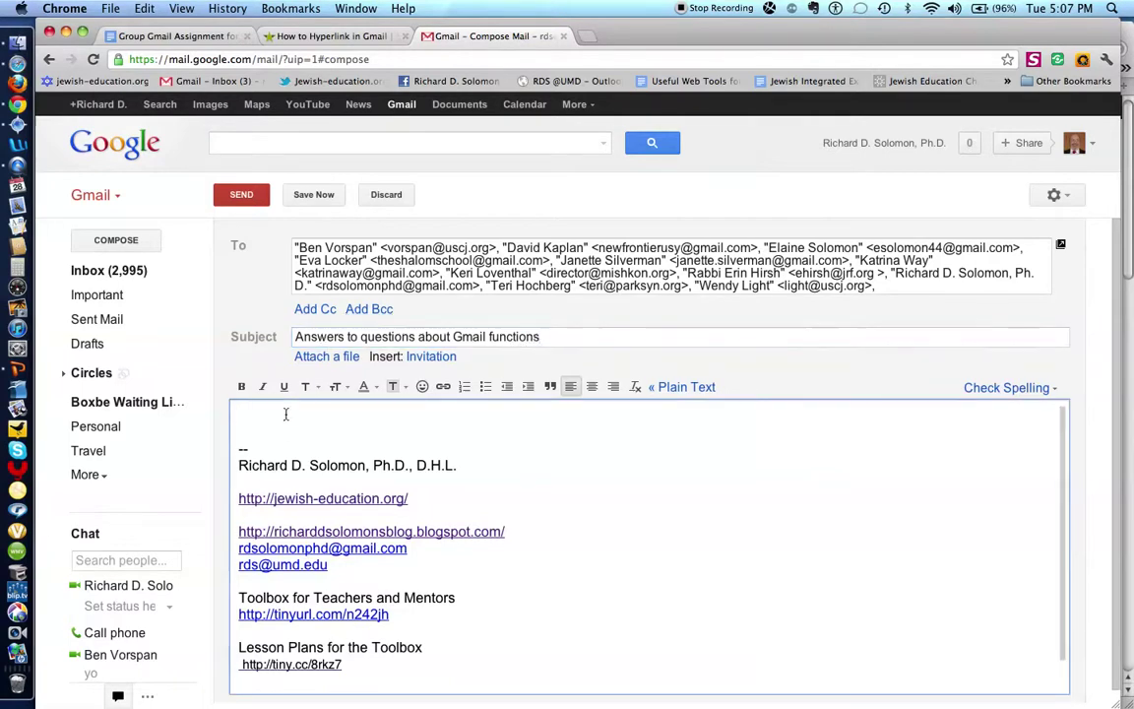
text(Dear Che)
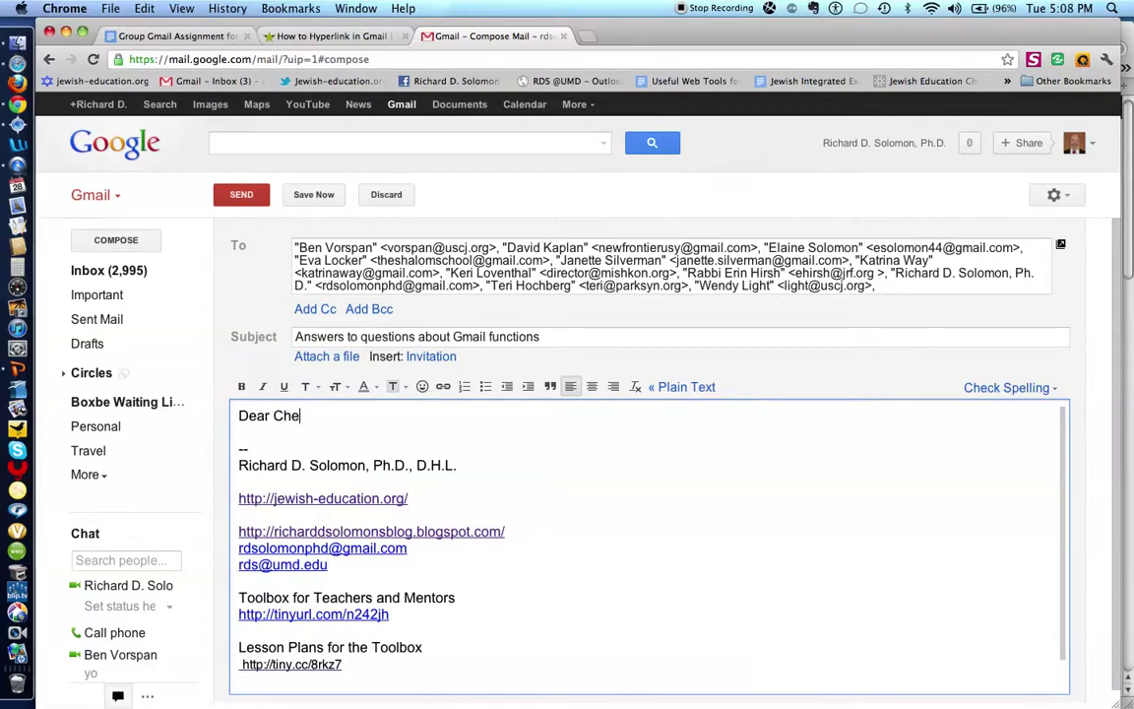
text(vre,)
key(Return)
key(Return)
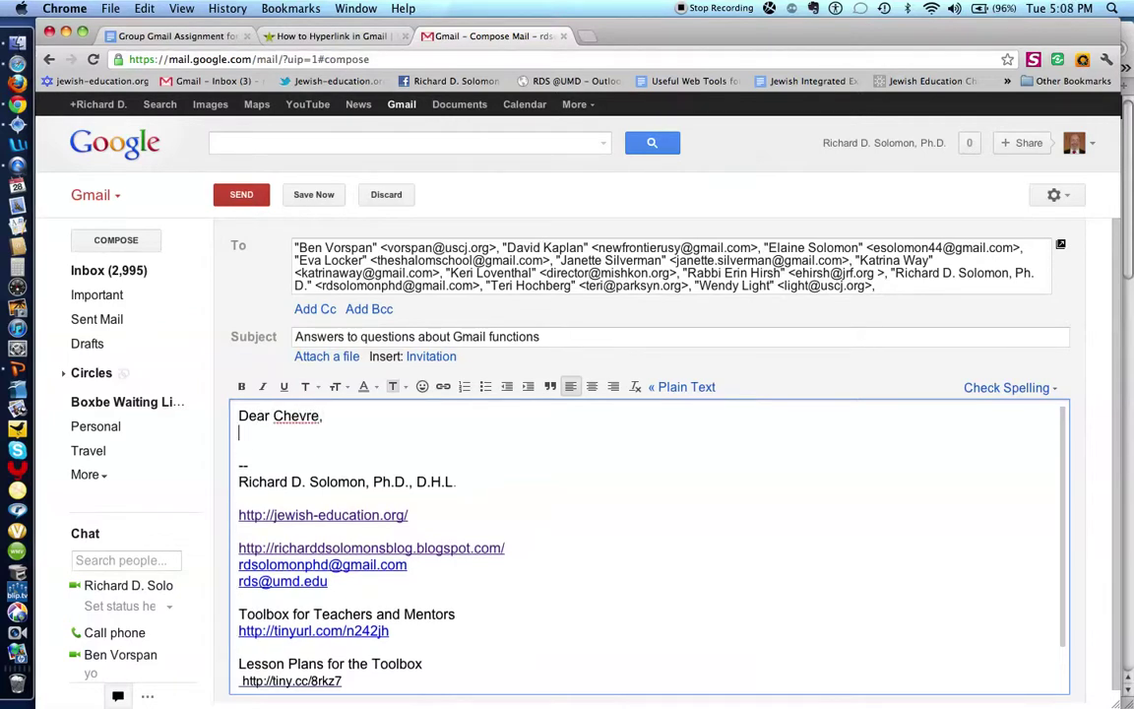
text(Here ar)
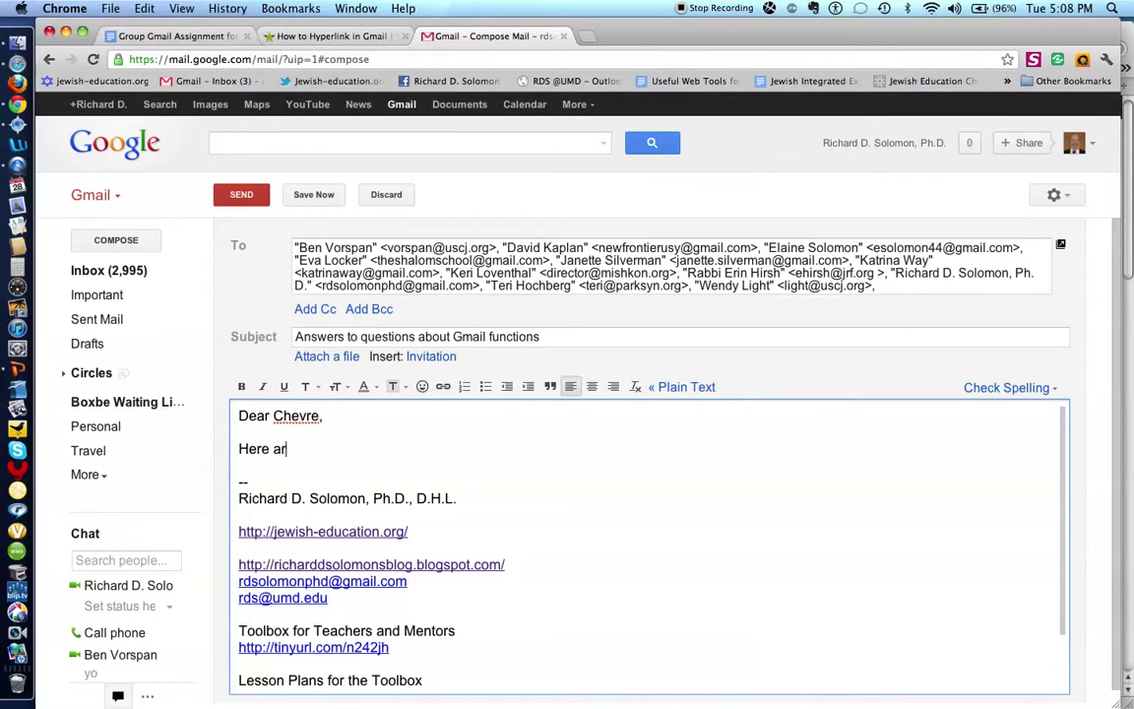
text(e the questinons that )
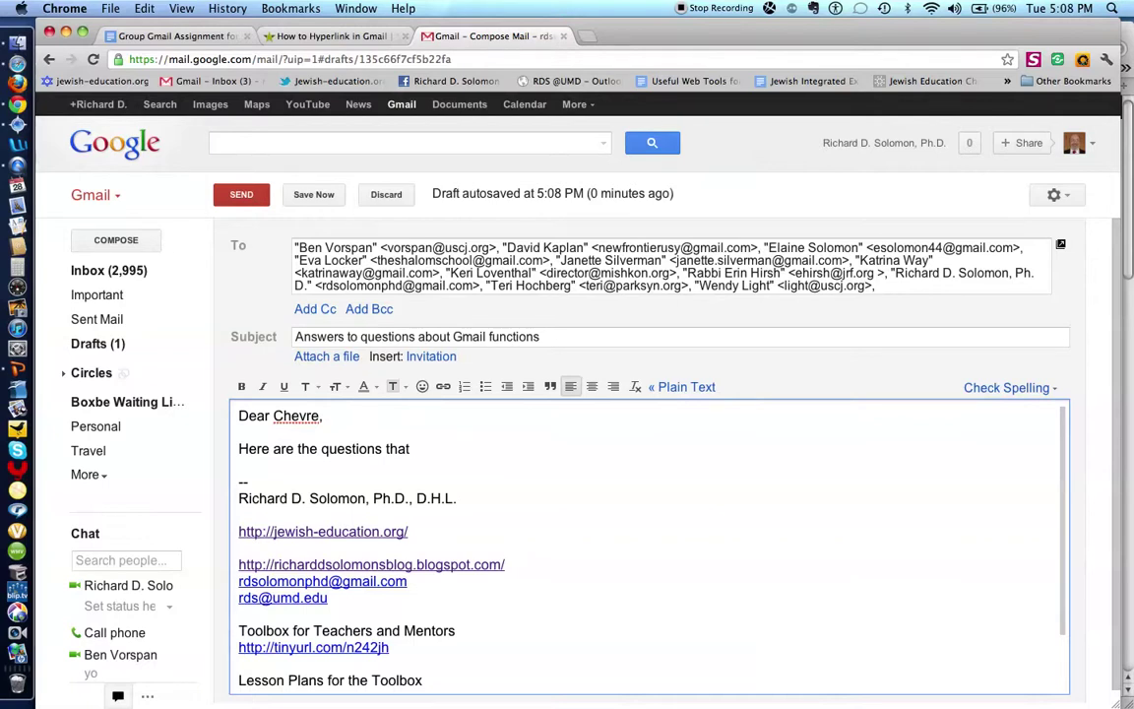
text(we are to answer reg)
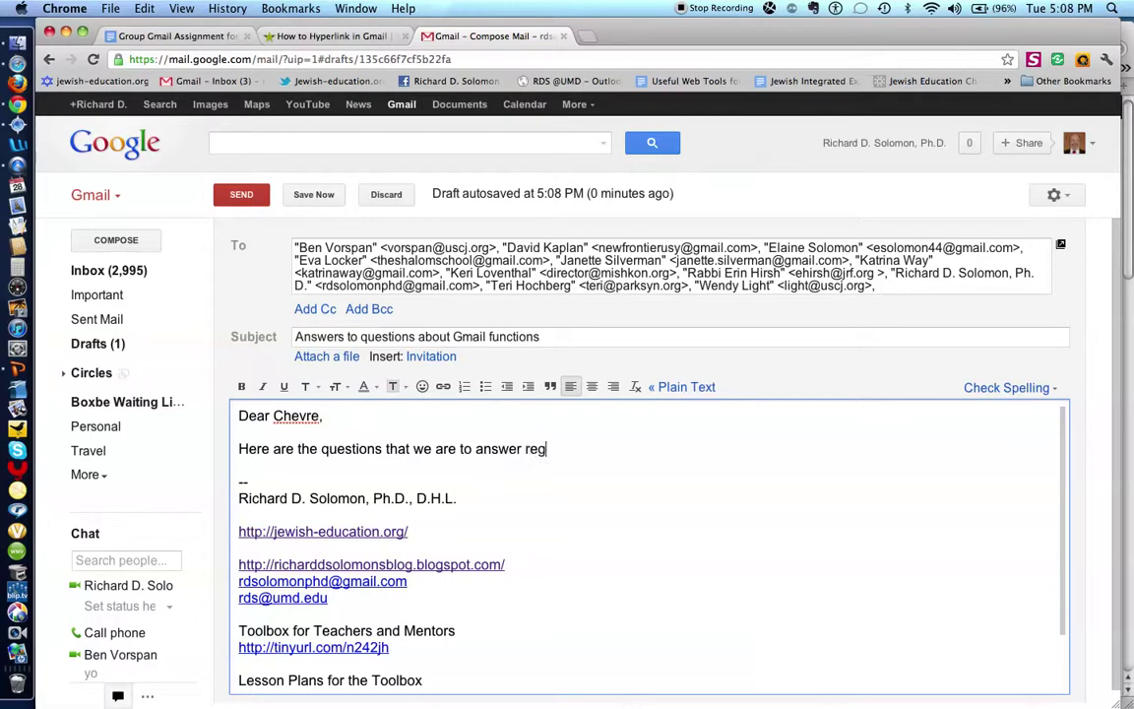
text(arding G)
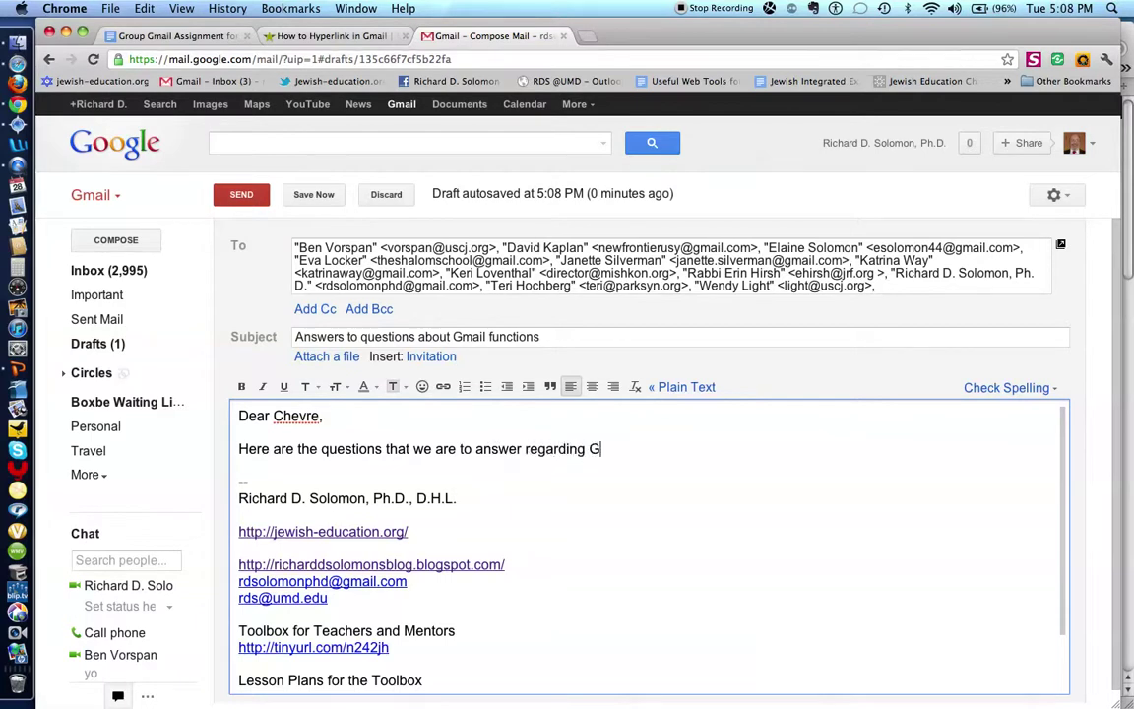
text(mail)
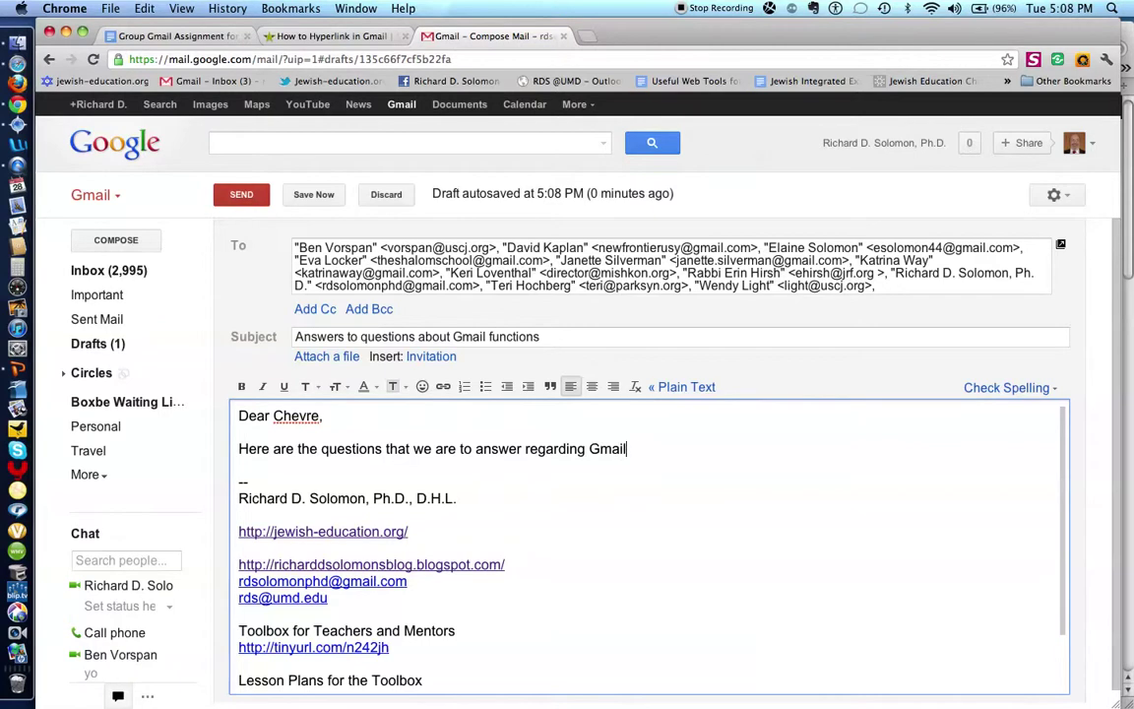
text(:)
key(Return)
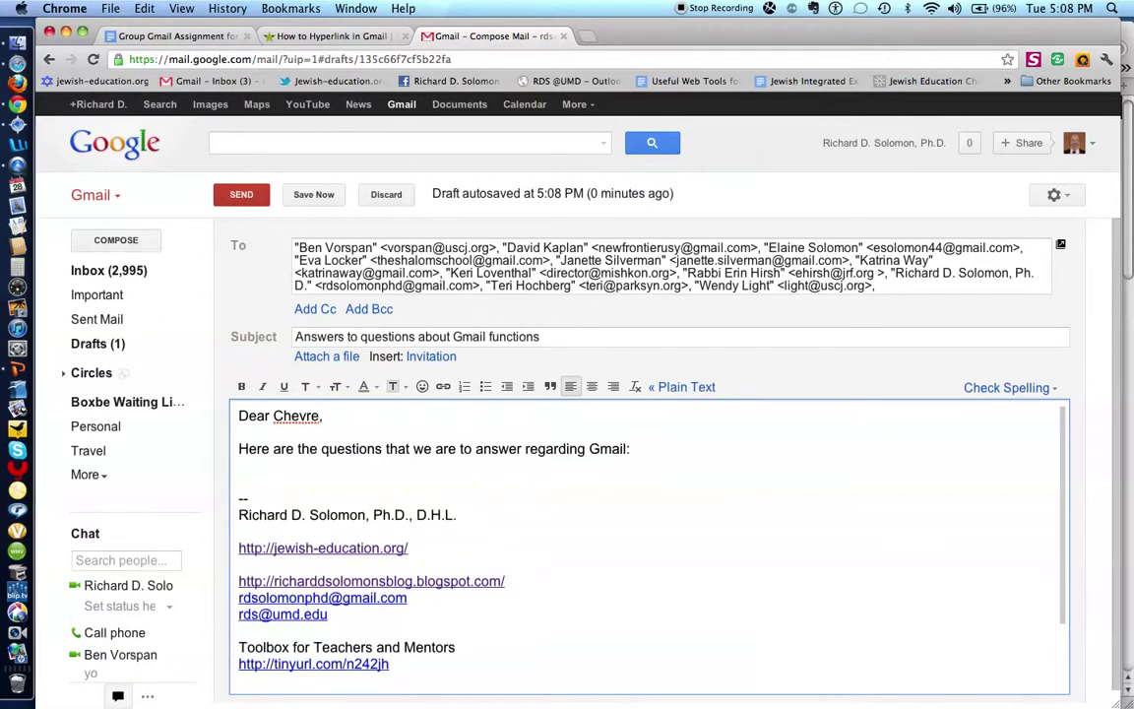
key(Return)
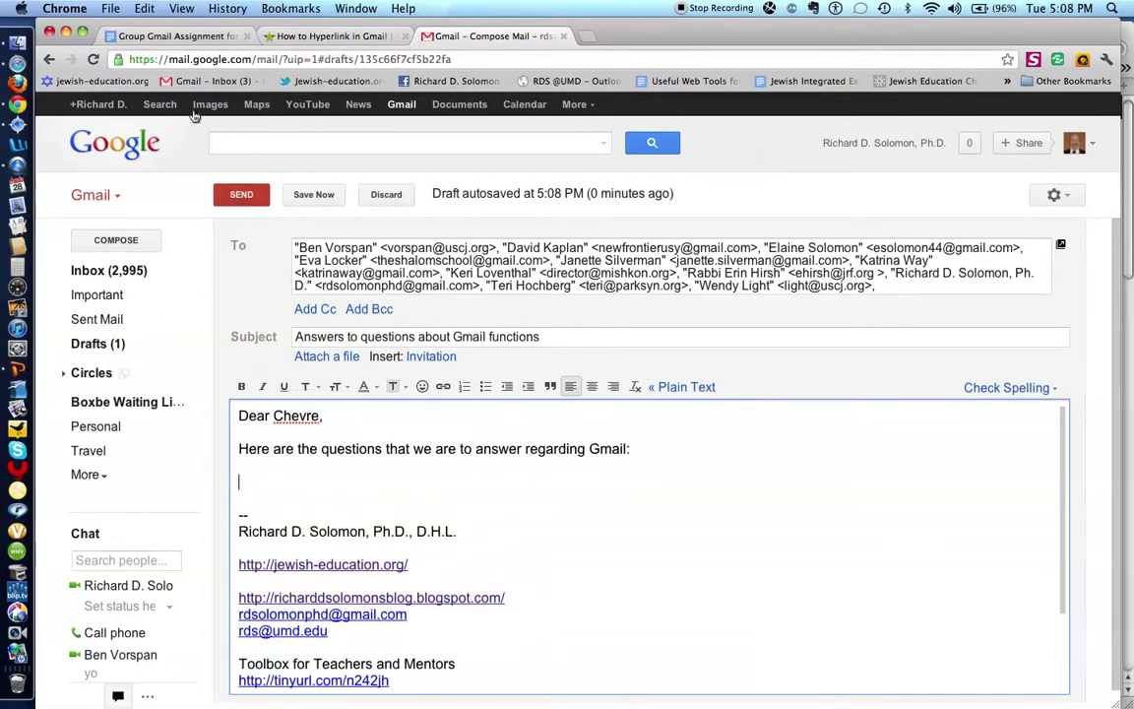
click(312, 195)
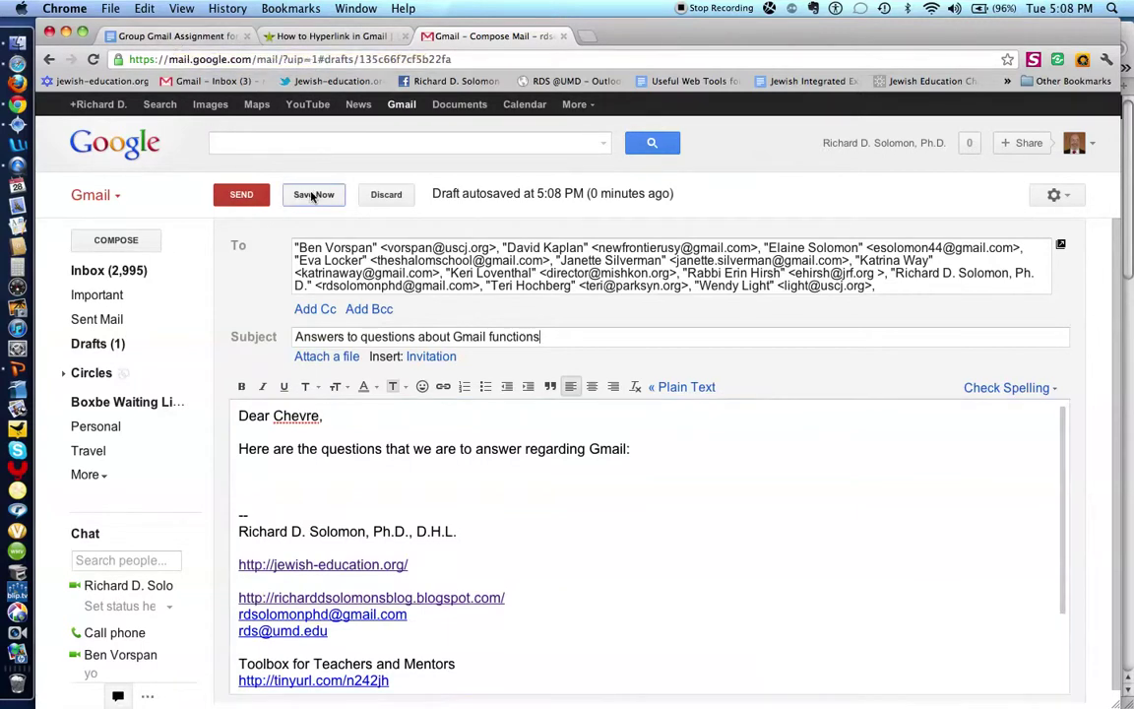
Copy everything from 'The Gmail Questions:' to the end of the Group Gmail Assignment document.
click(193, 38)
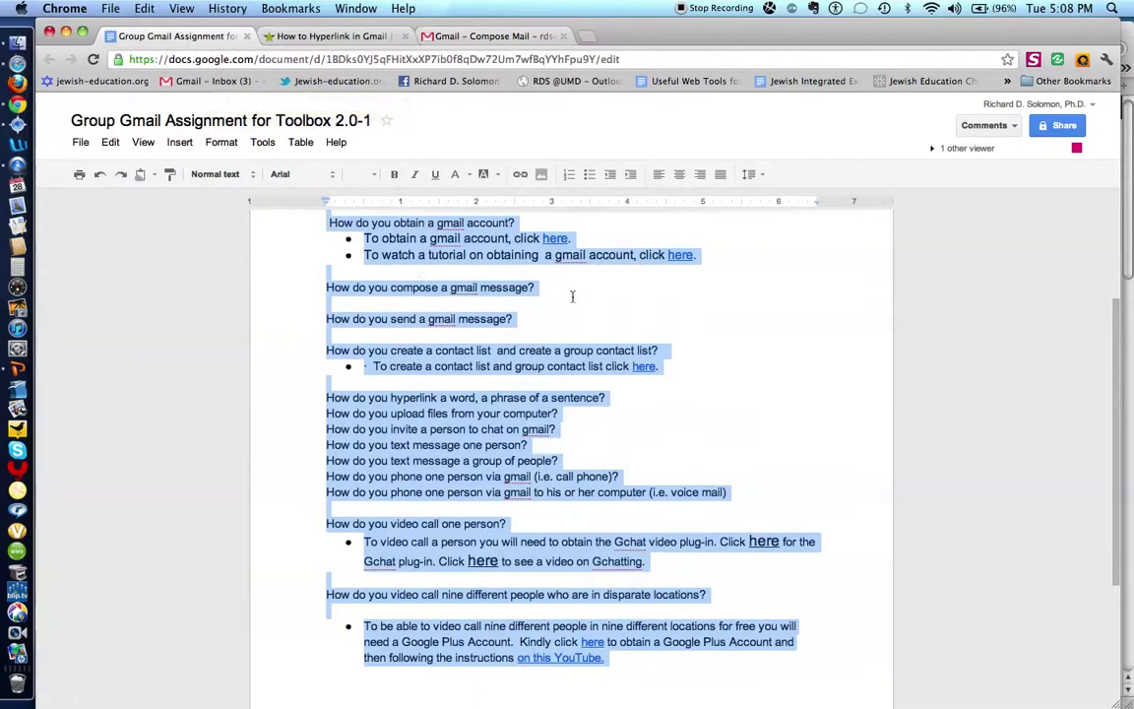
scroll(425, 311, up, 3)
click(328, 346)
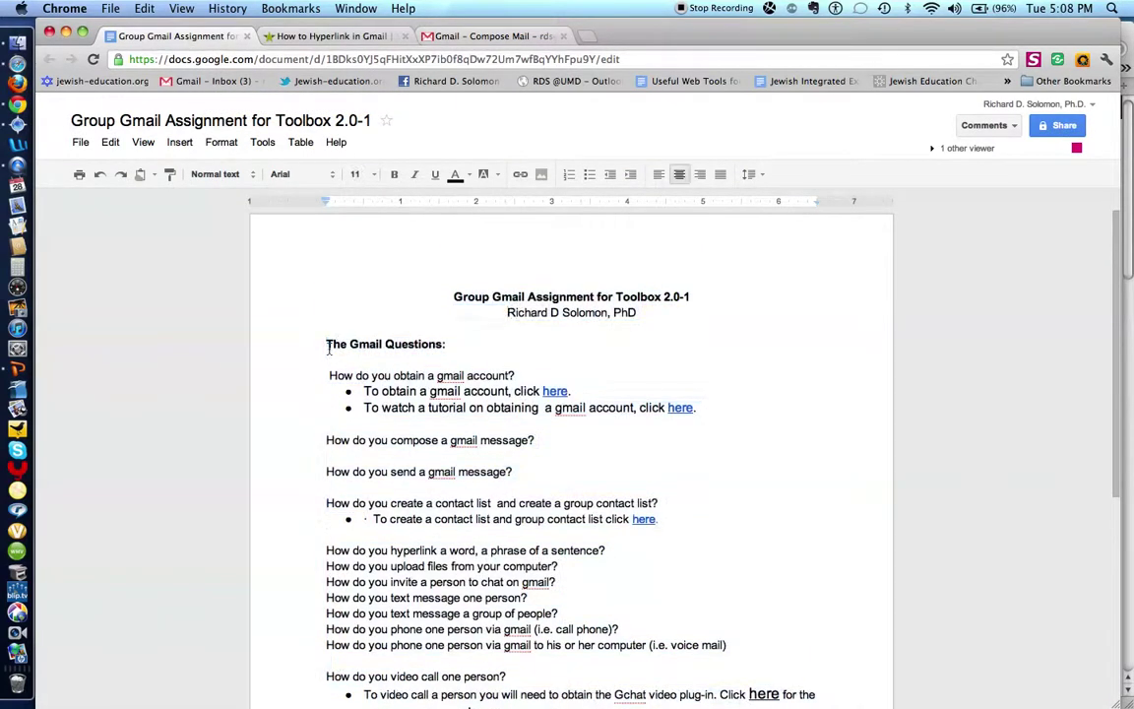
drag(317, 346, 662, 675)
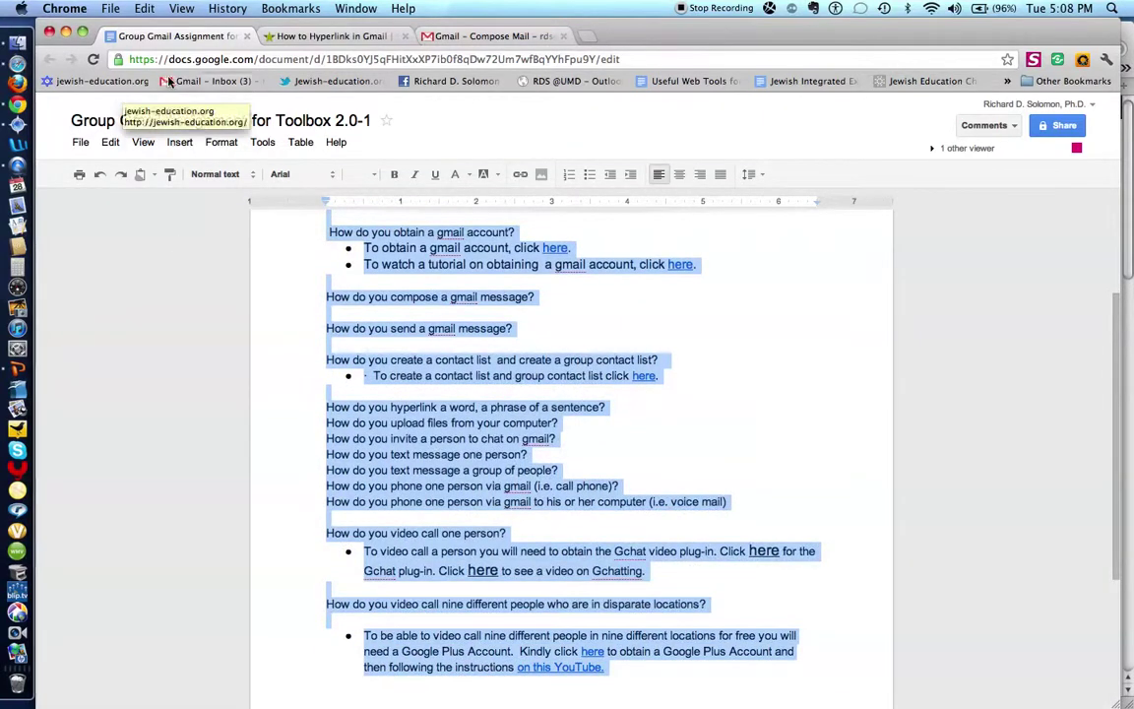
click(153, 8)
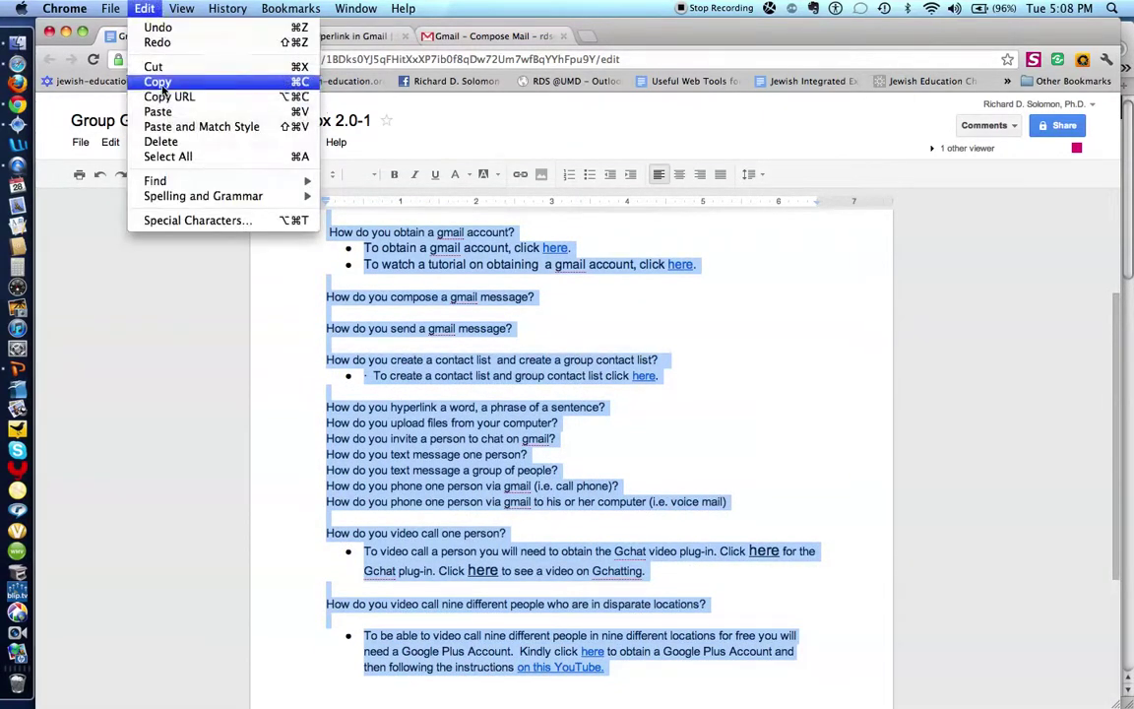
click(227, 82)
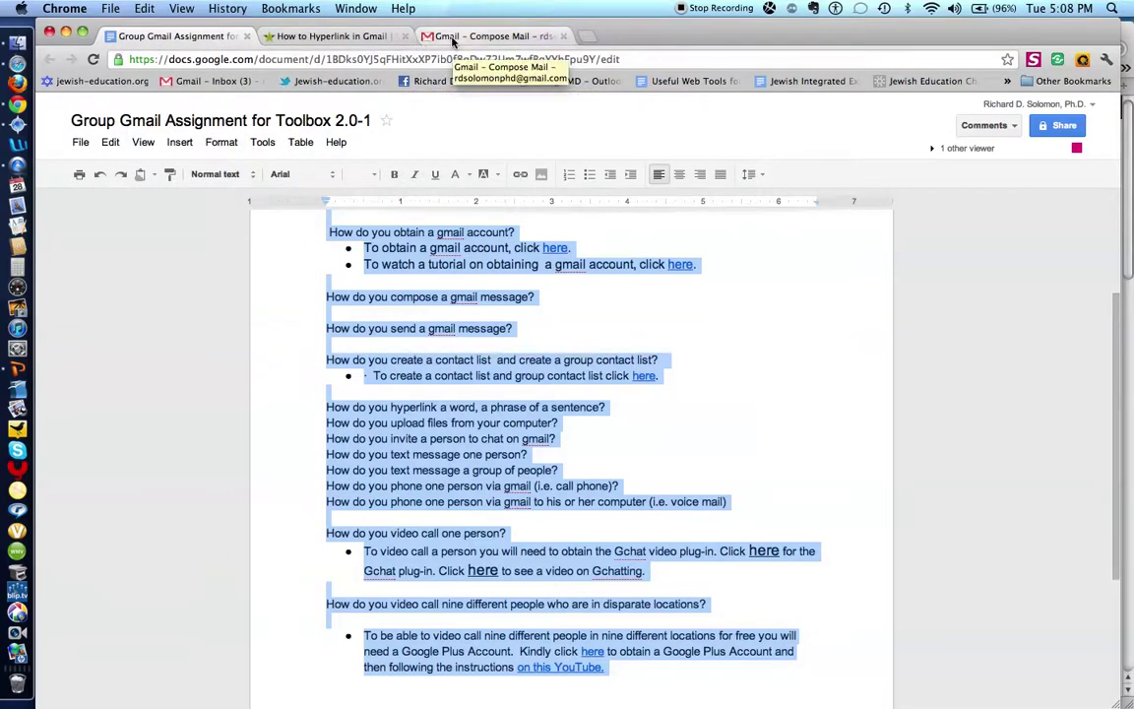
Paste the copied Gmail questions below the intro line in the draft.
click(451, 37)
click(293, 483)
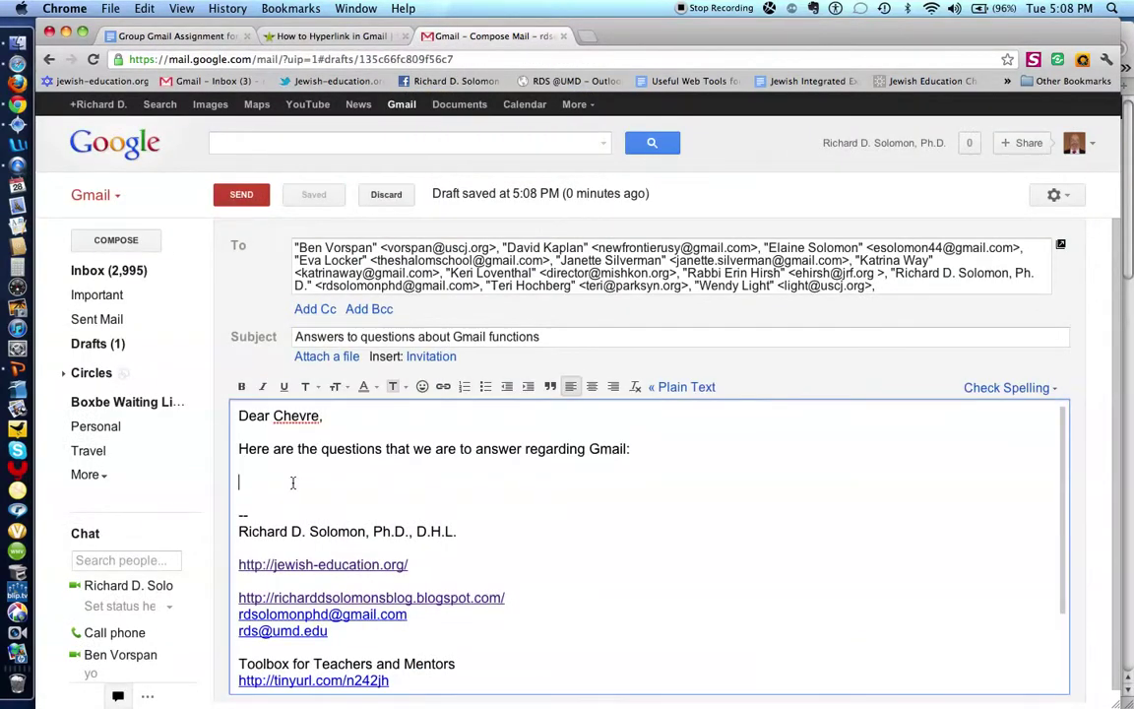
click(144, 7)
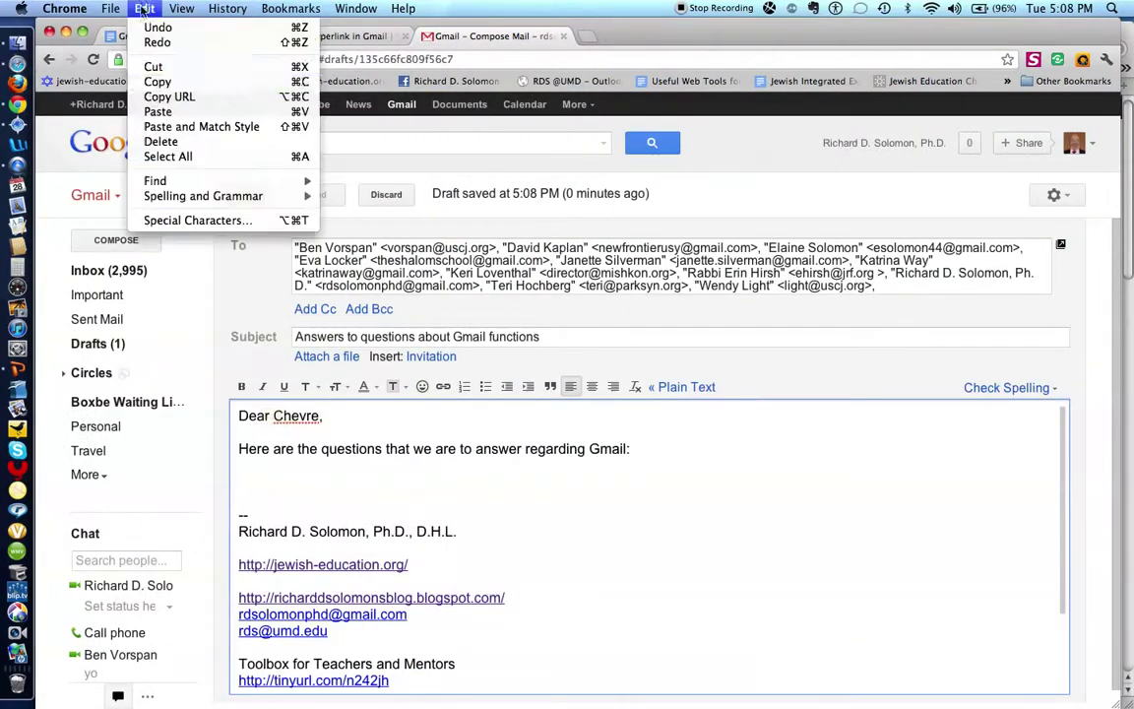
click(157, 112)
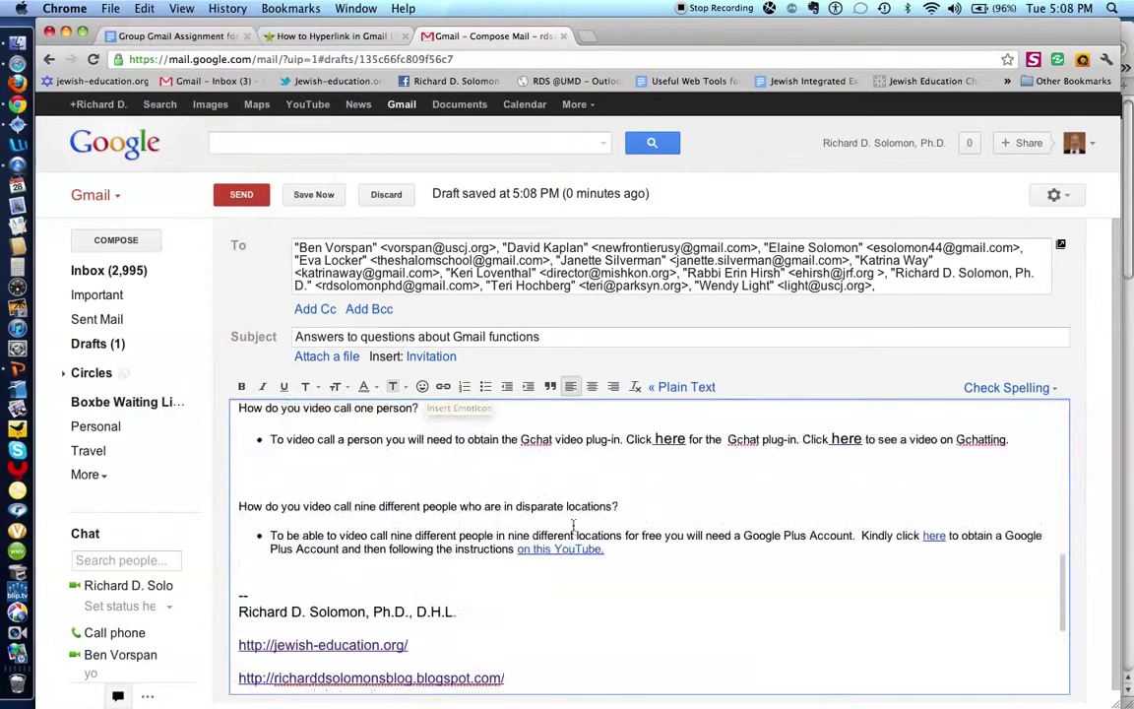
Review the pasted list and delete the stray 'f' from 'of' in the hyperlink question.
scroll(573, 526, up, 10)
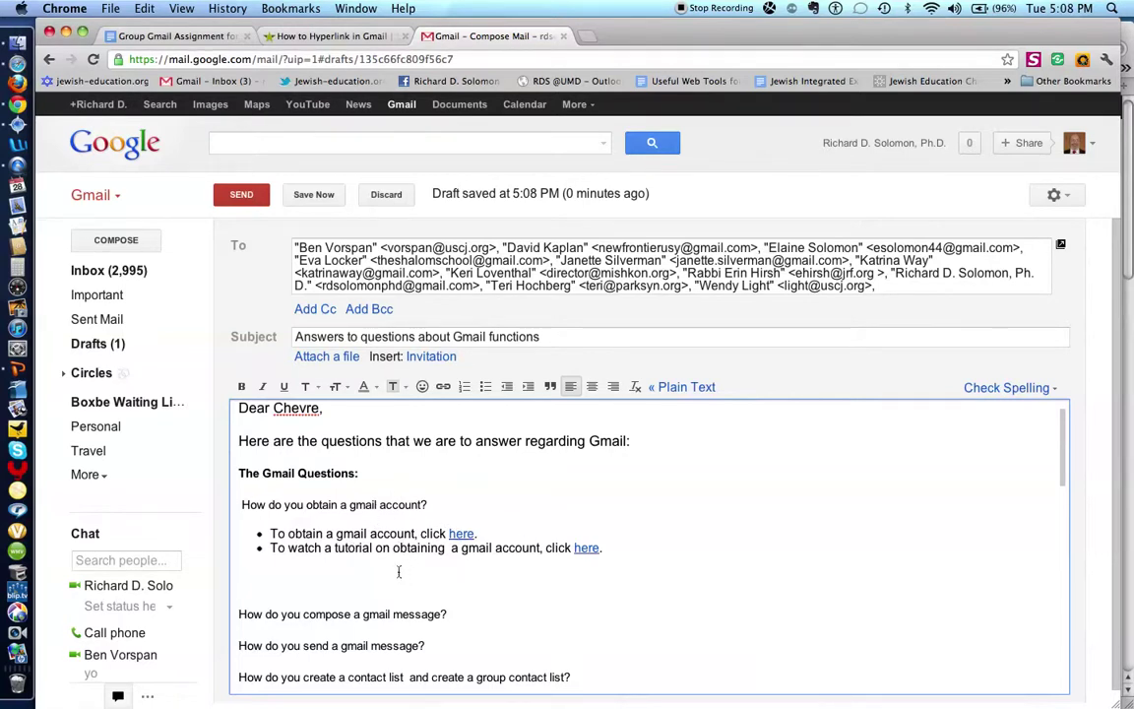
scroll(506, 603, down, 1)
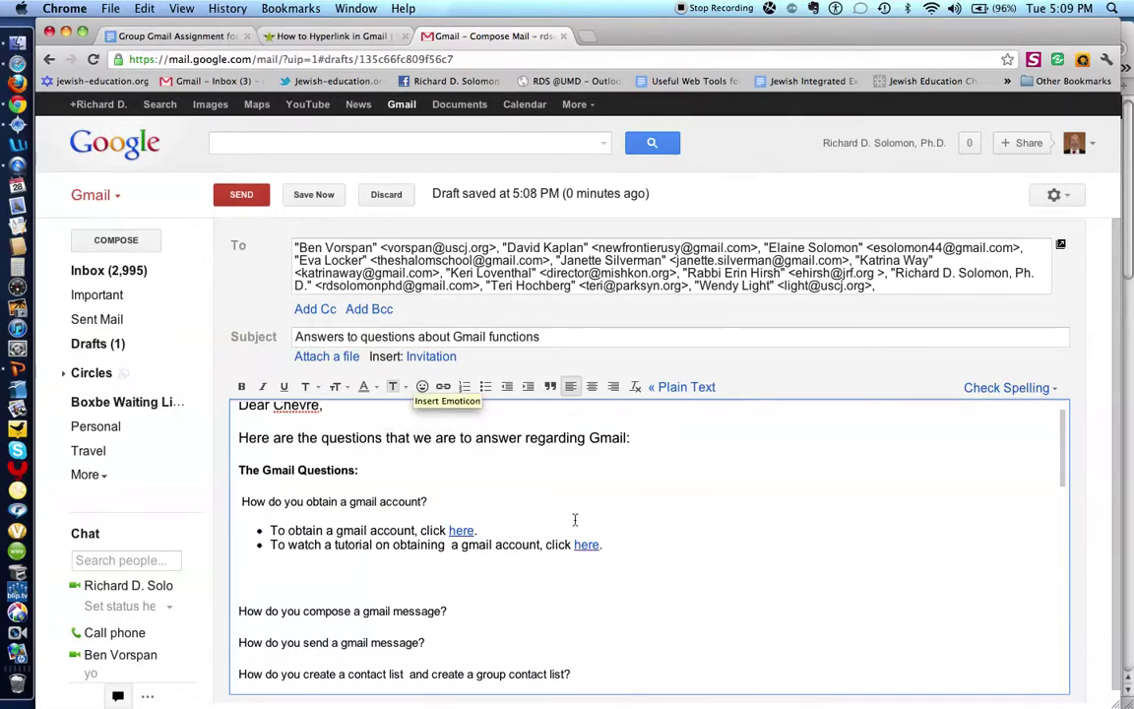
scroll(575, 522, down, 1)
scroll(575, 522, down, 1)
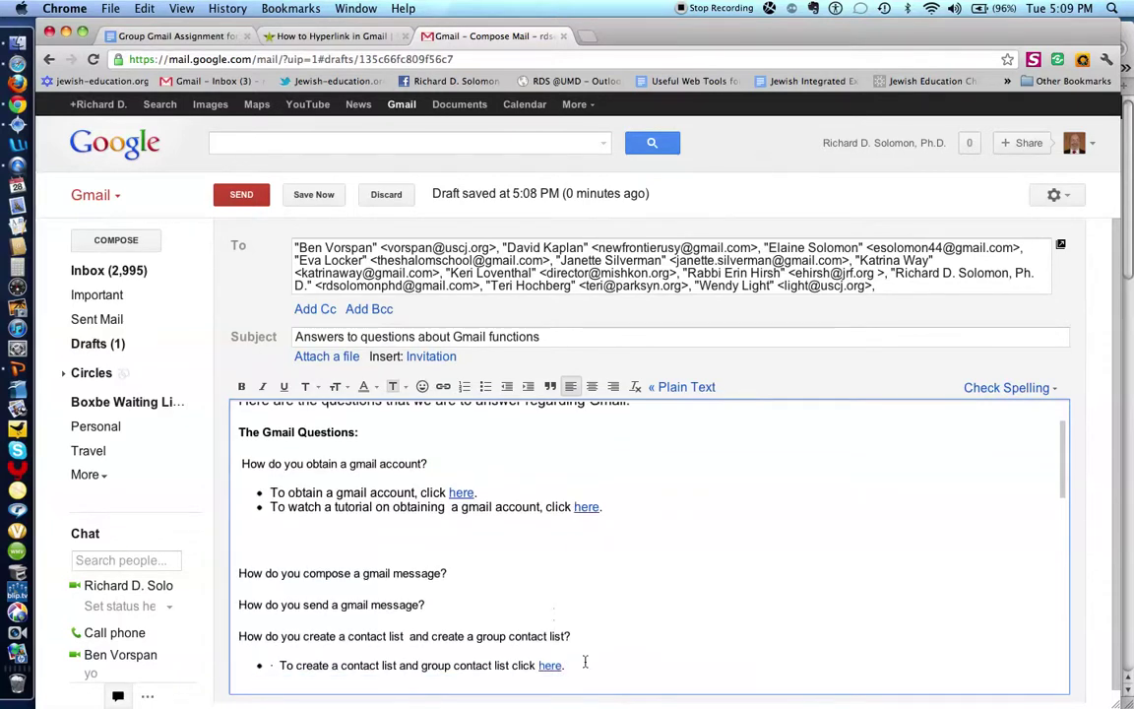
scroll(587, 663, down, 1)
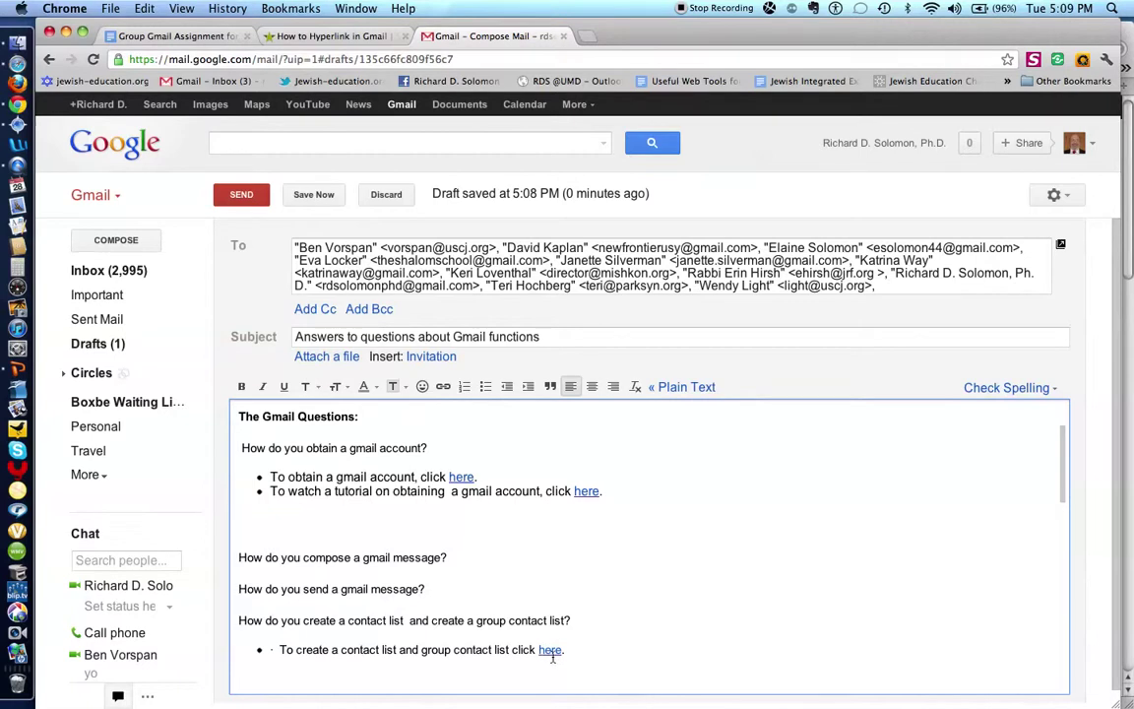
scroll(590, 655, down, 3)
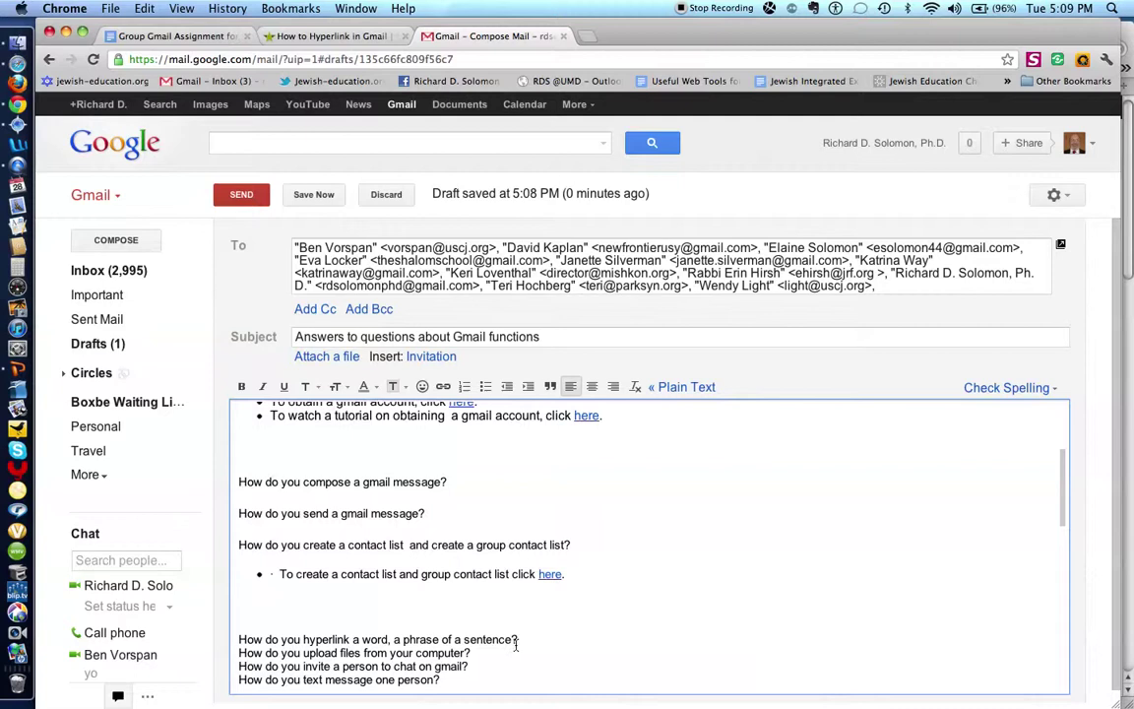
click(450, 641)
key(BackSpace)
Correct the question to read 'a phrase or a sentence' and copy the question line.
text(r)
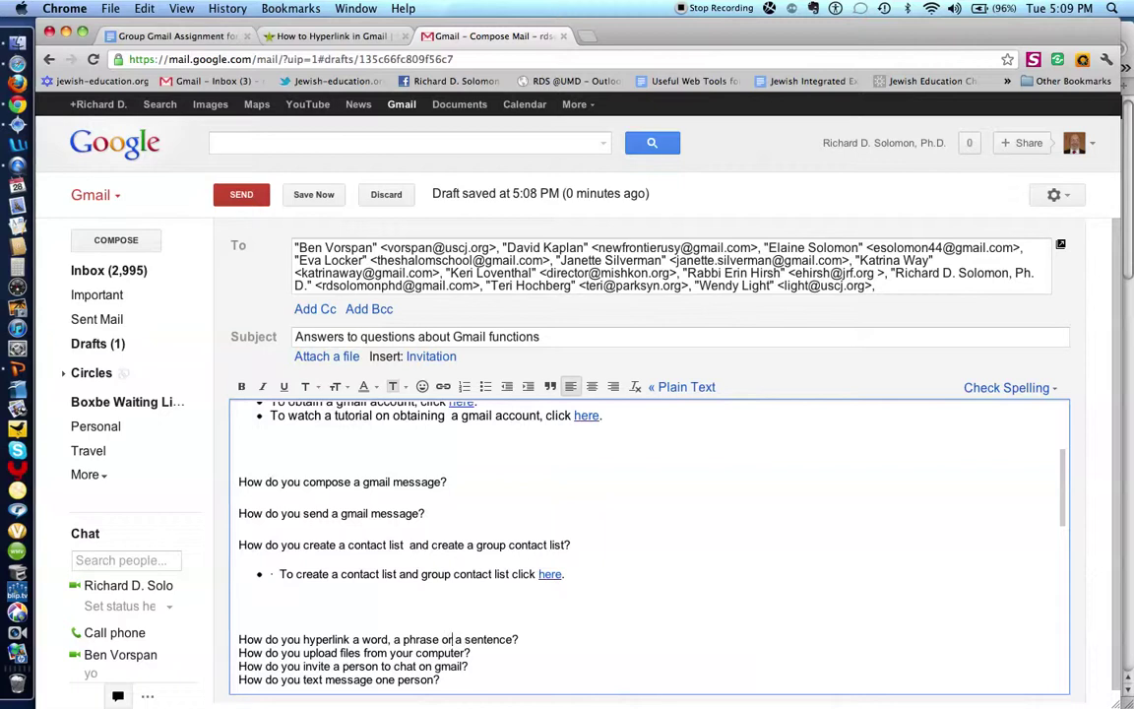
drag(521, 641, 237, 641)
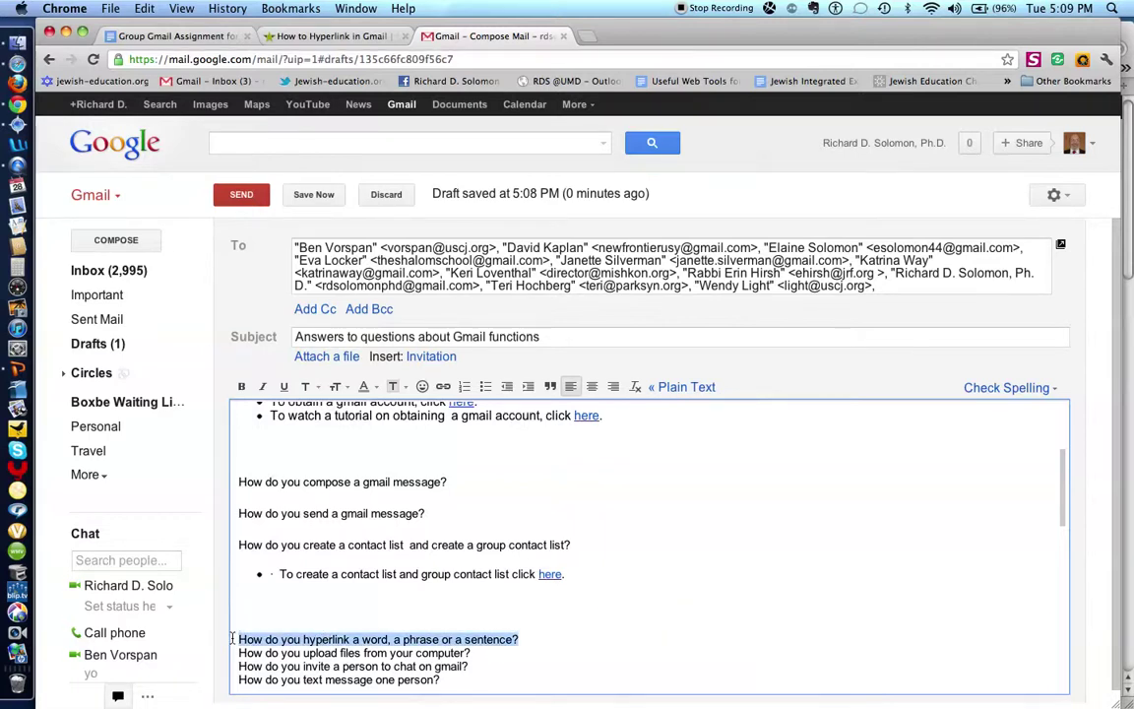
click(144, 8)
click(156, 82)
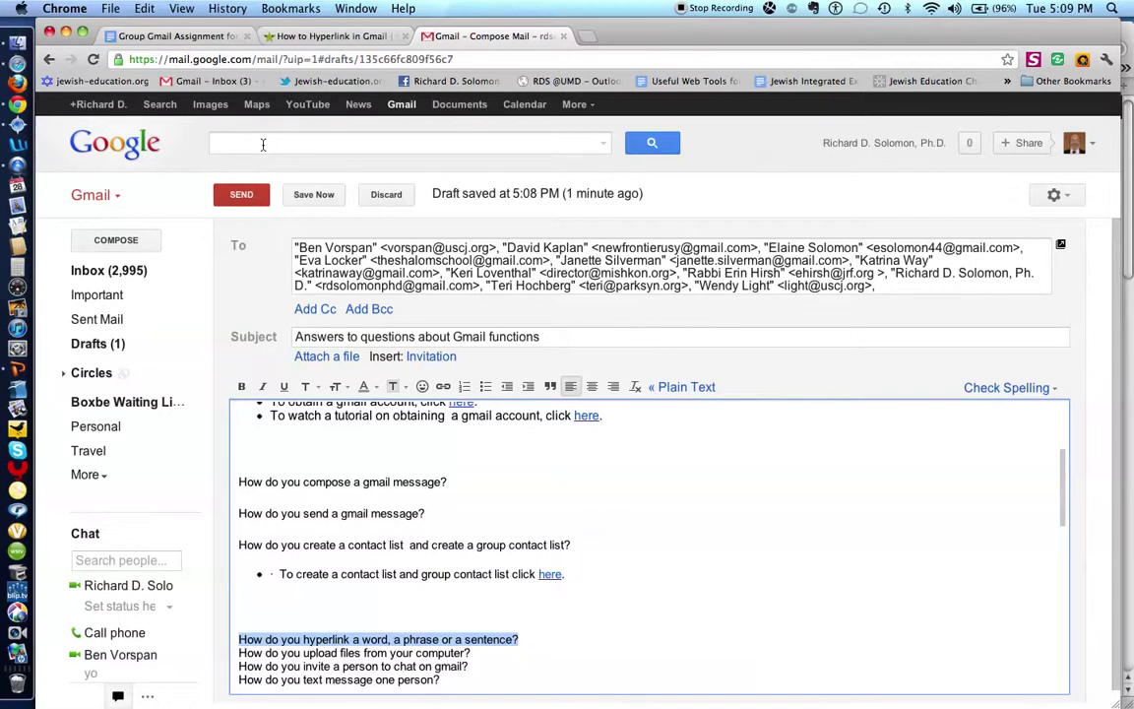
Clear the accidentally pasted question from the search box and view the How to Hyperlink in Gmail article.
click(145, 8)
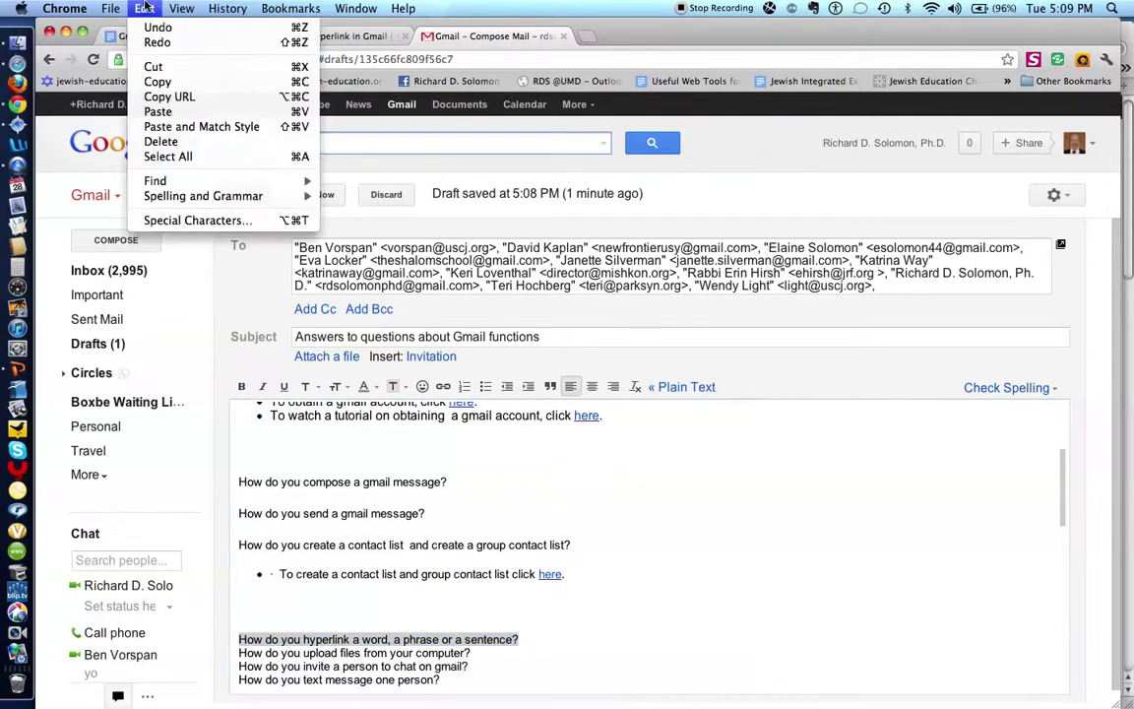
click(156, 112)
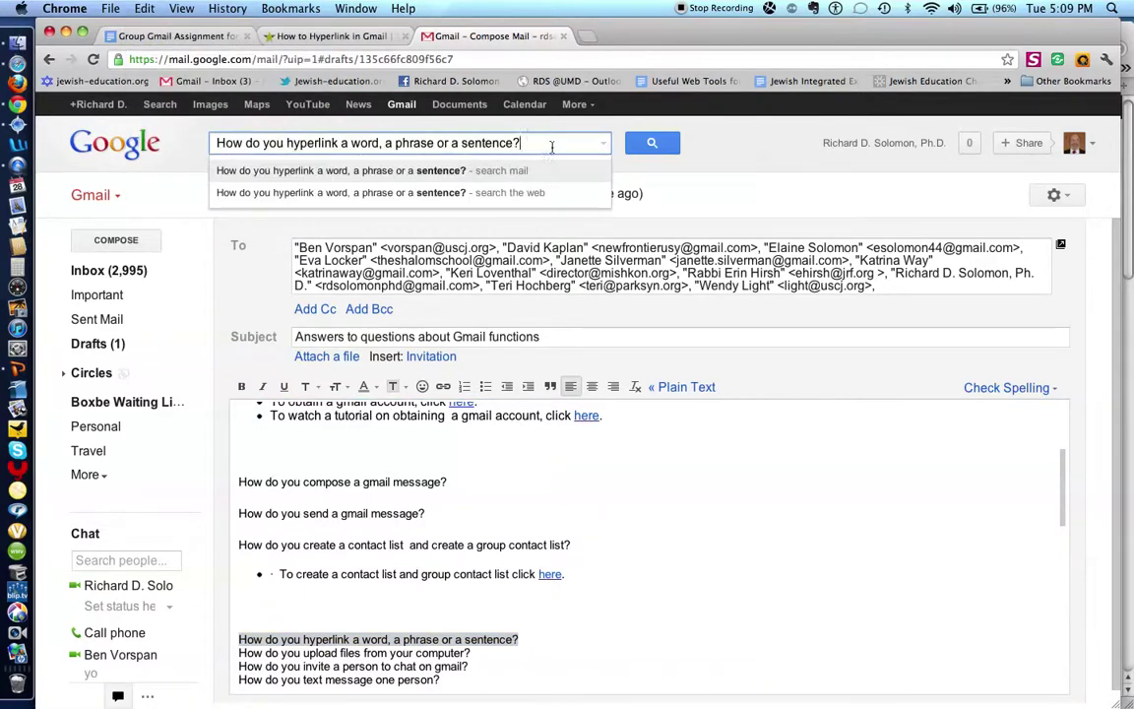
drag(551, 147, 275, 135)
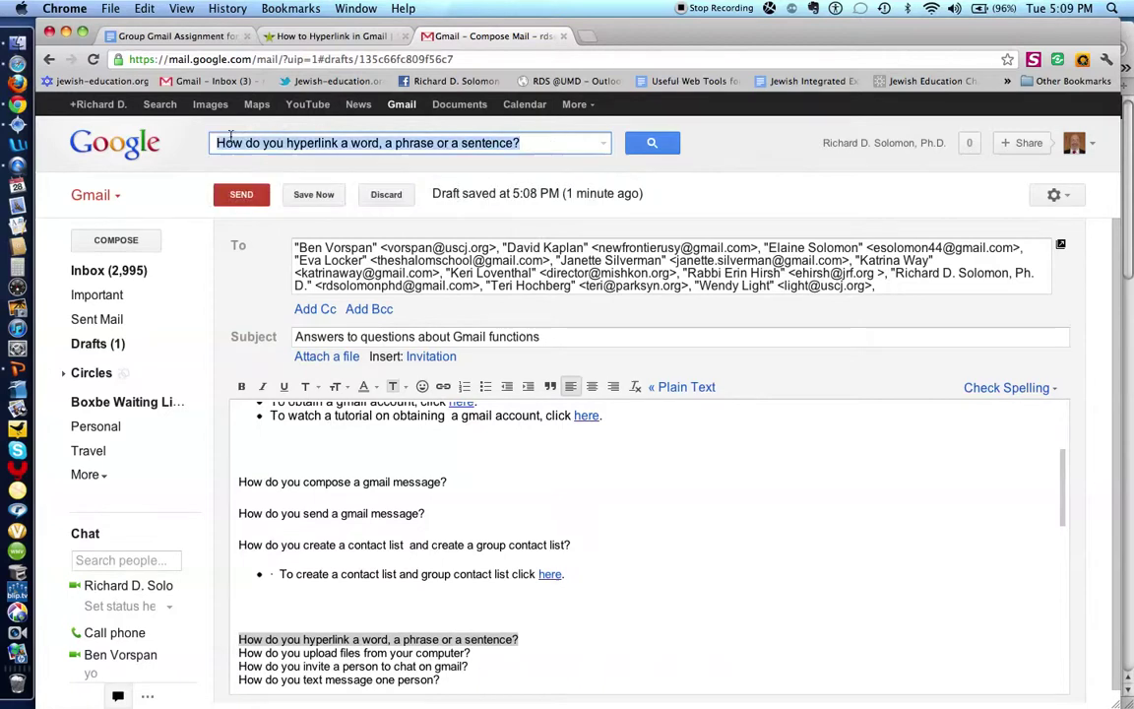
key(BackSpace)
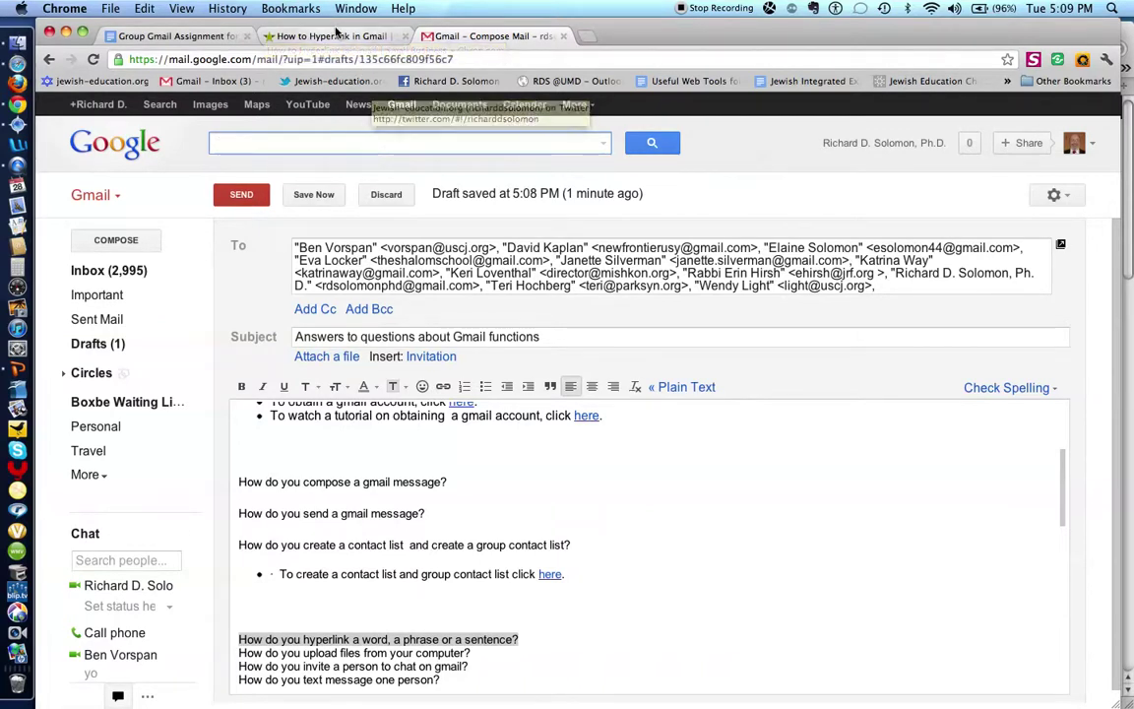
click(336, 36)
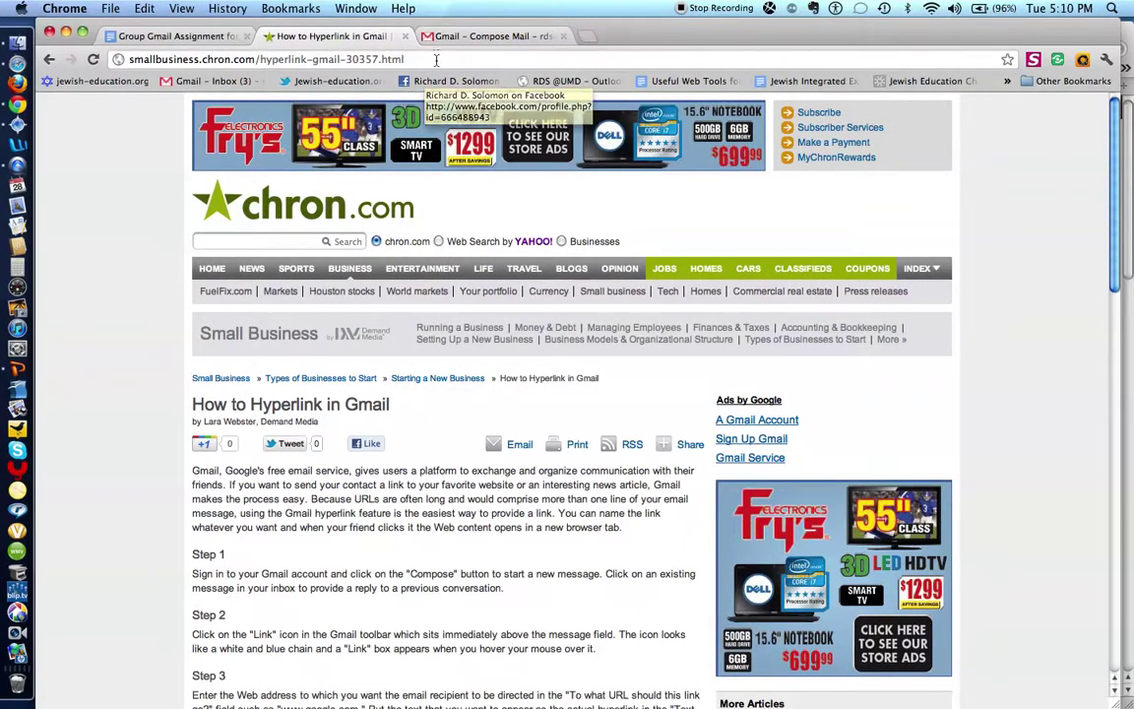
Copy the chron.com article's web address.
click(389, 59)
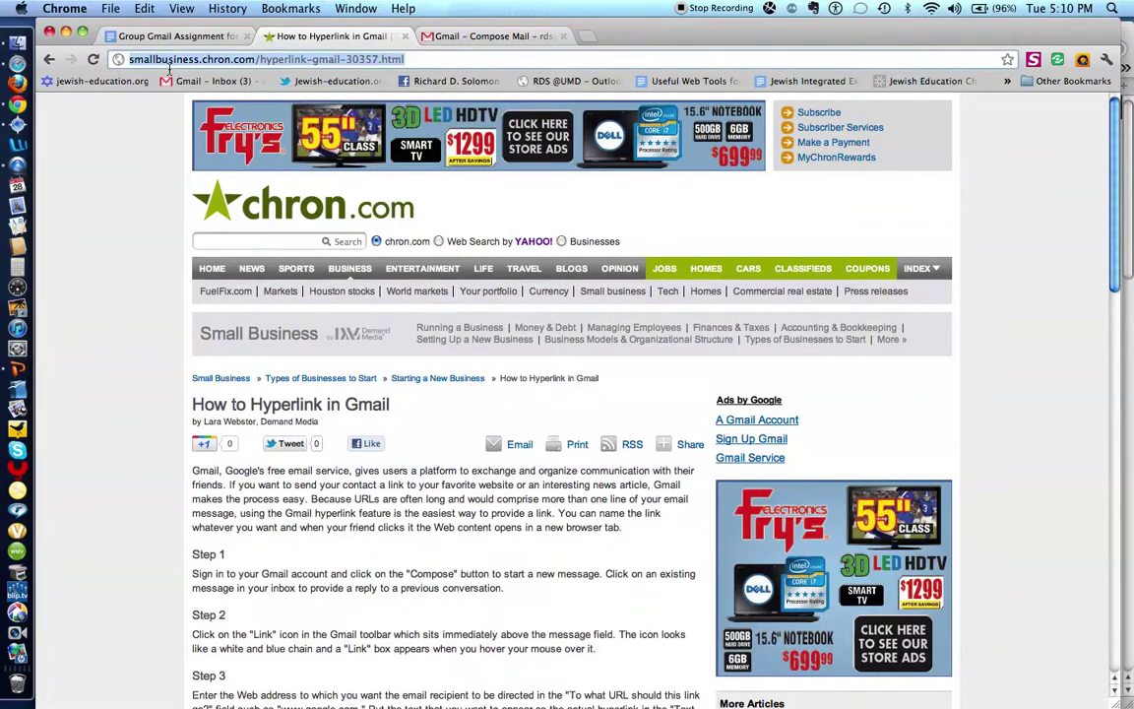
click(143, 10)
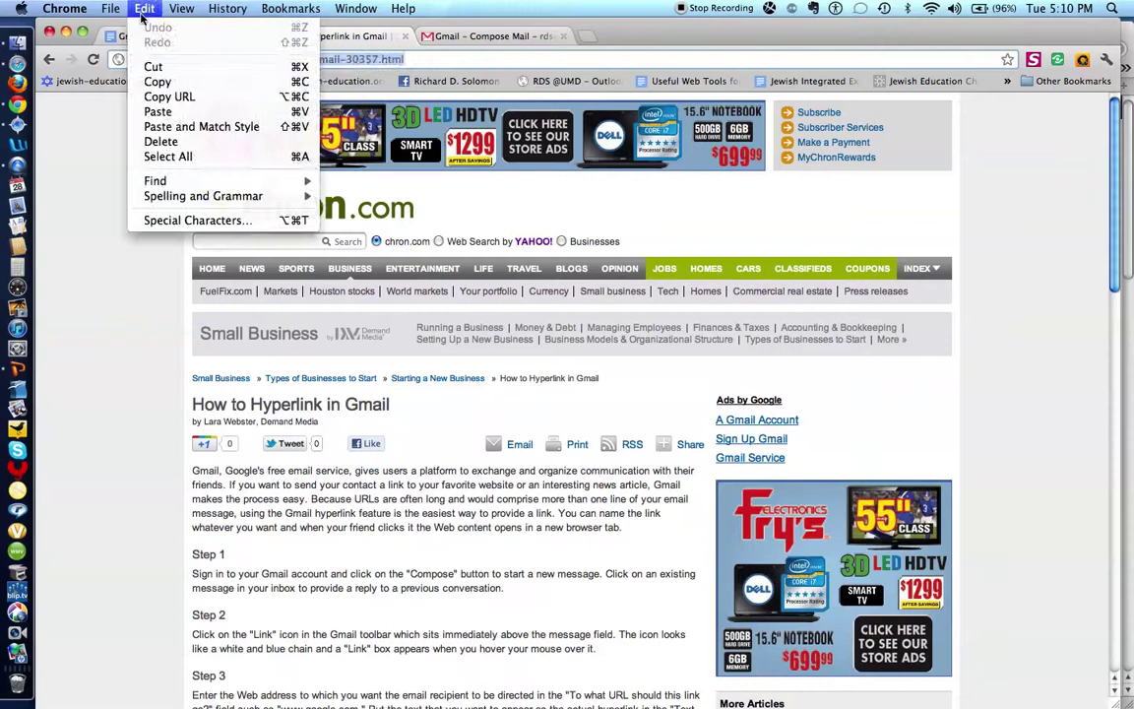
click(156, 83)
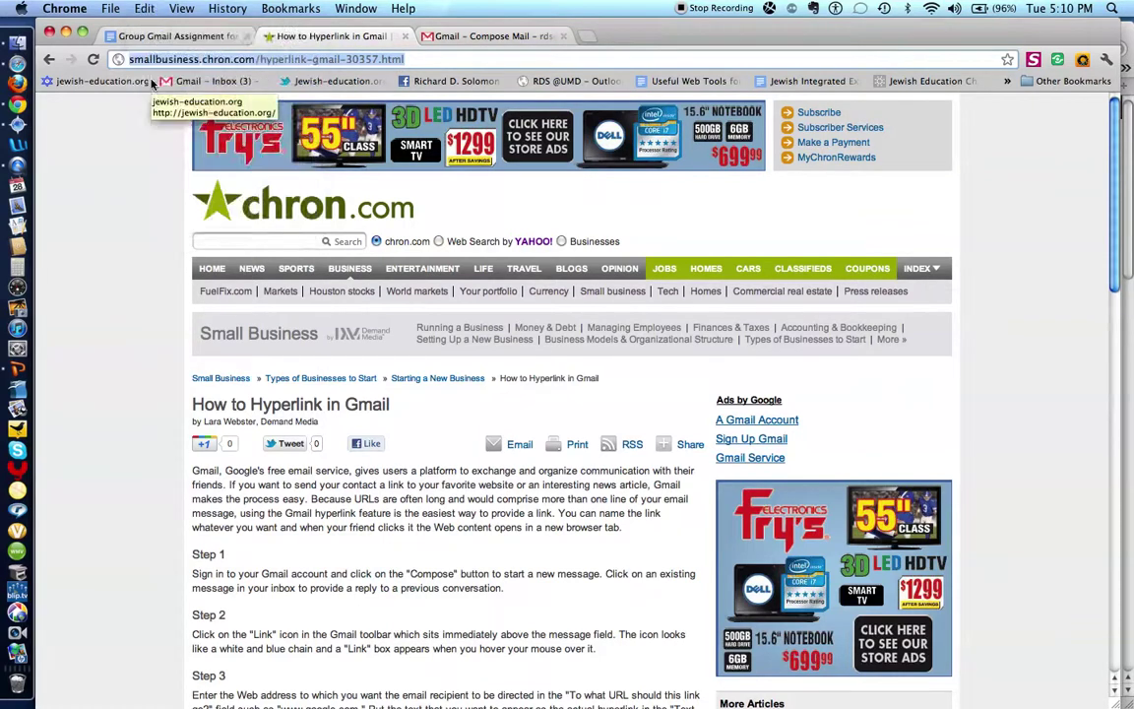
Link the hyperlink question in the draft to the copied chron.com article address.
click(463, 38)
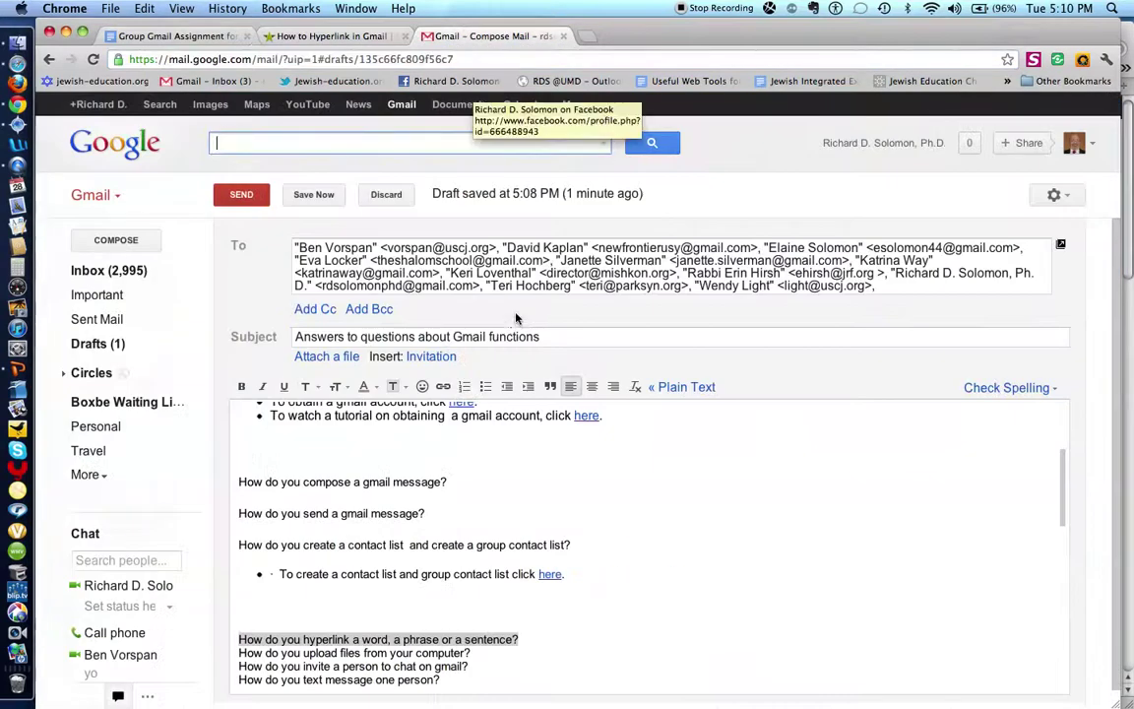
click(605, 656)
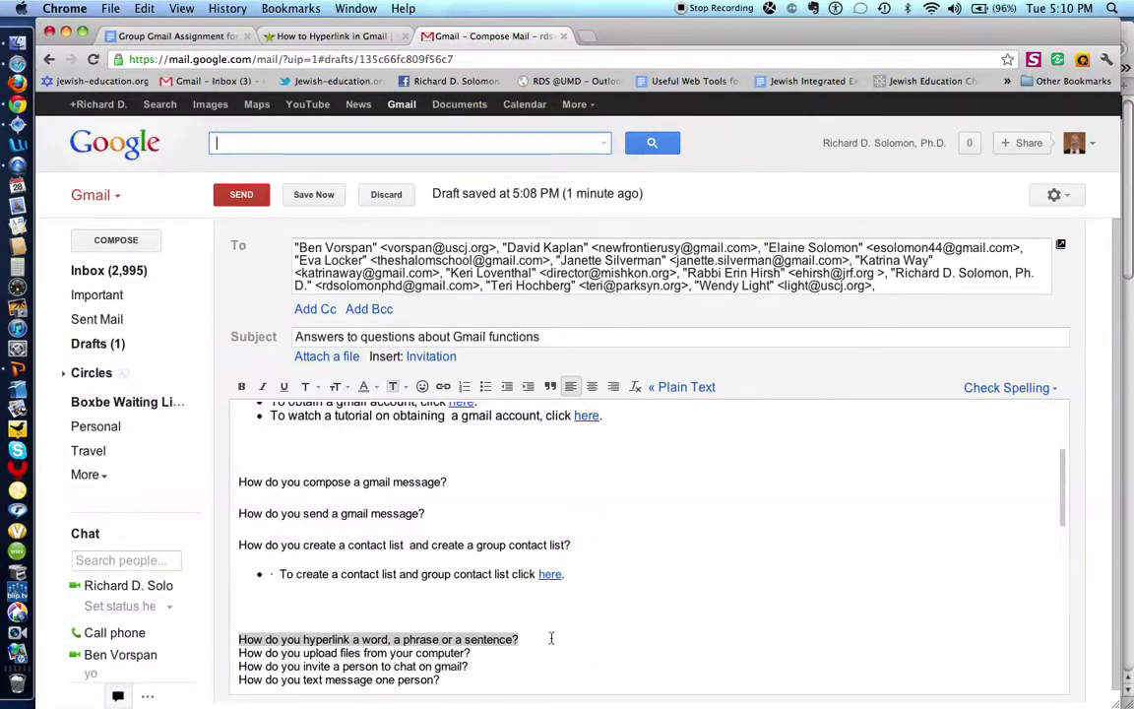
scroll(551, 638, down, 1)
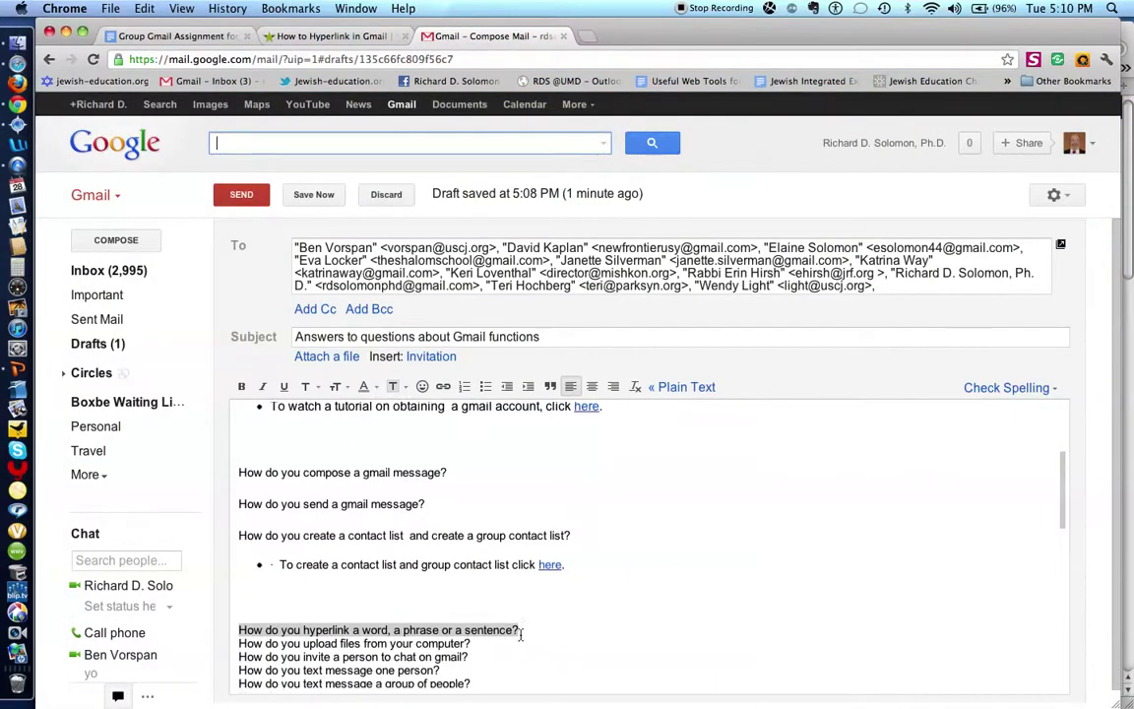
drag(520, 633, 238, 635)
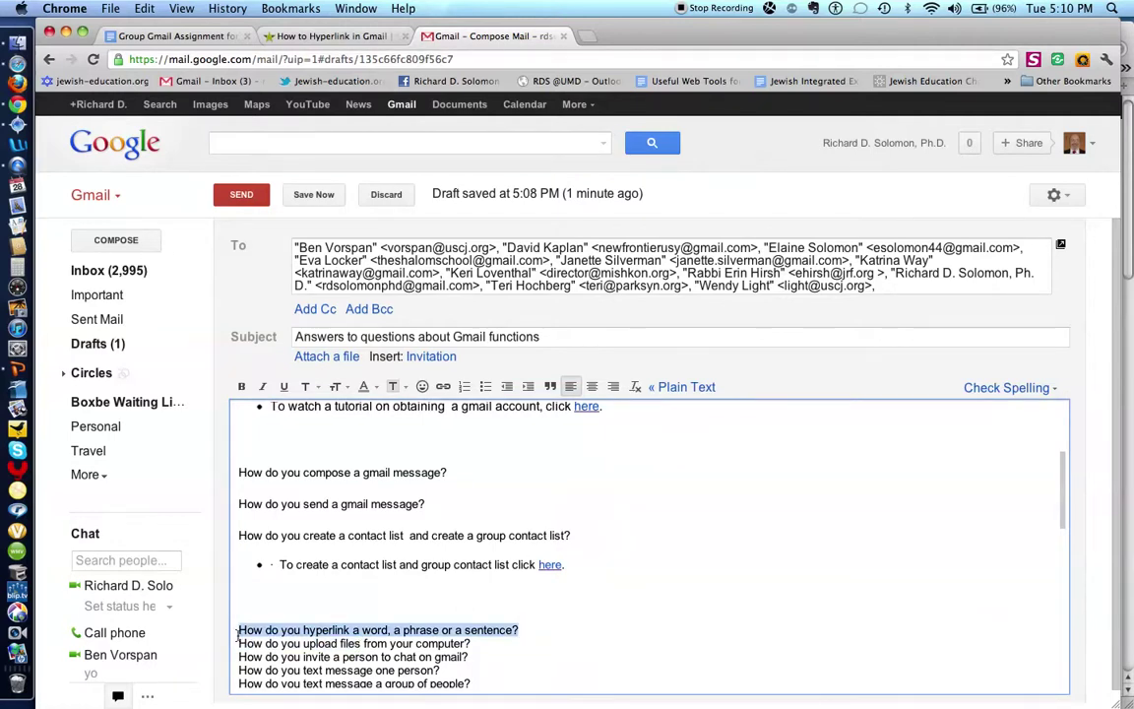
click(443, 387)
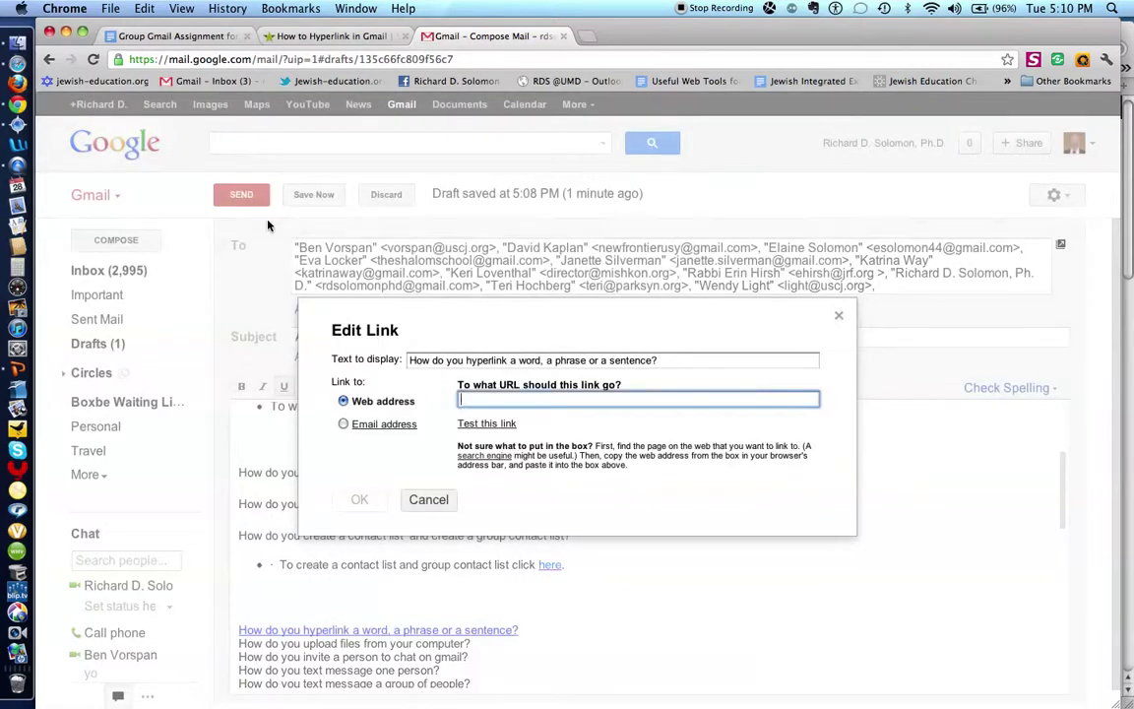
click(144, 8)
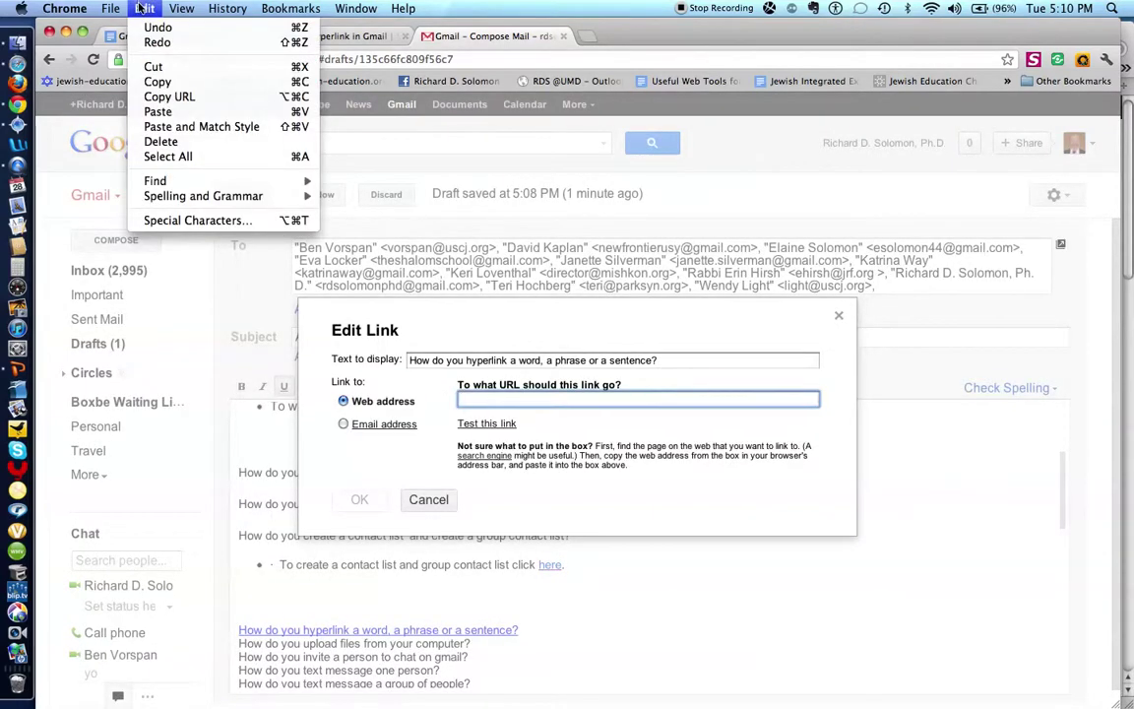
click(156, 111)
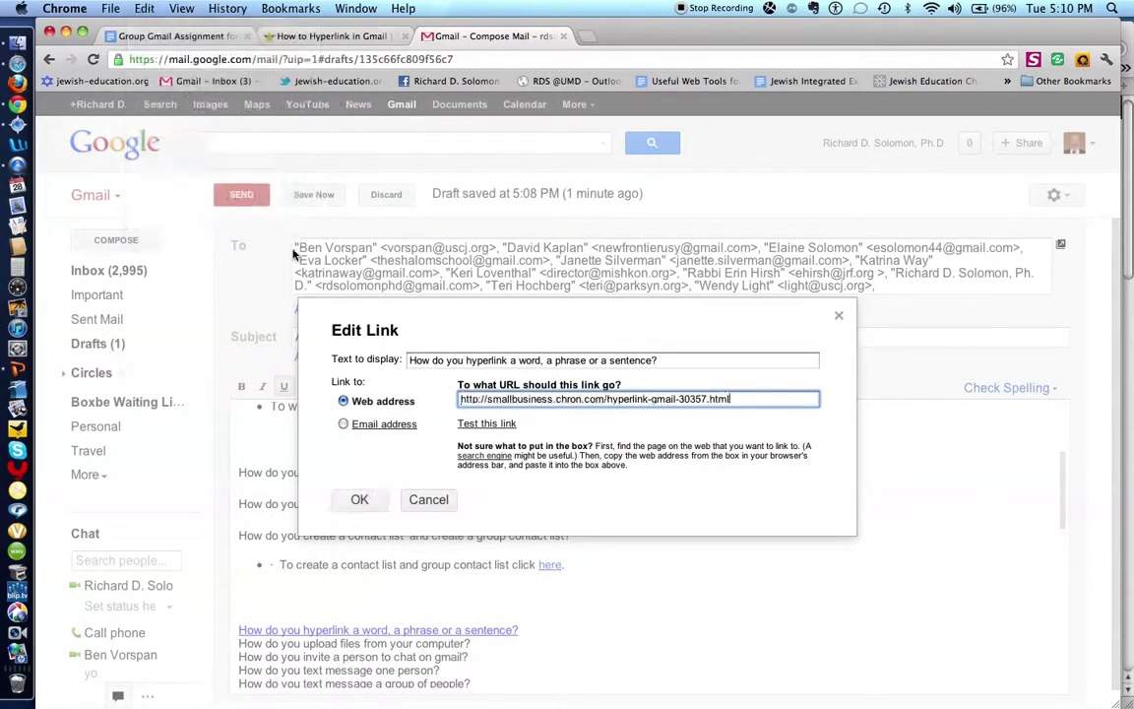
click(359, 500)
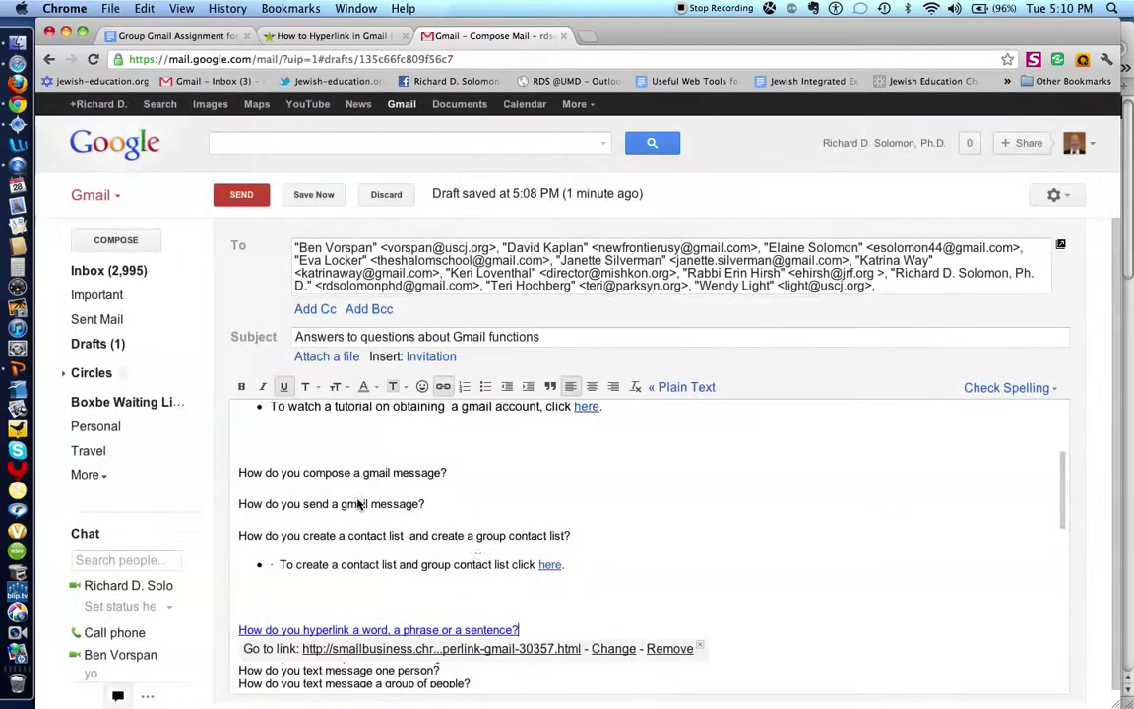
click(583, 611)
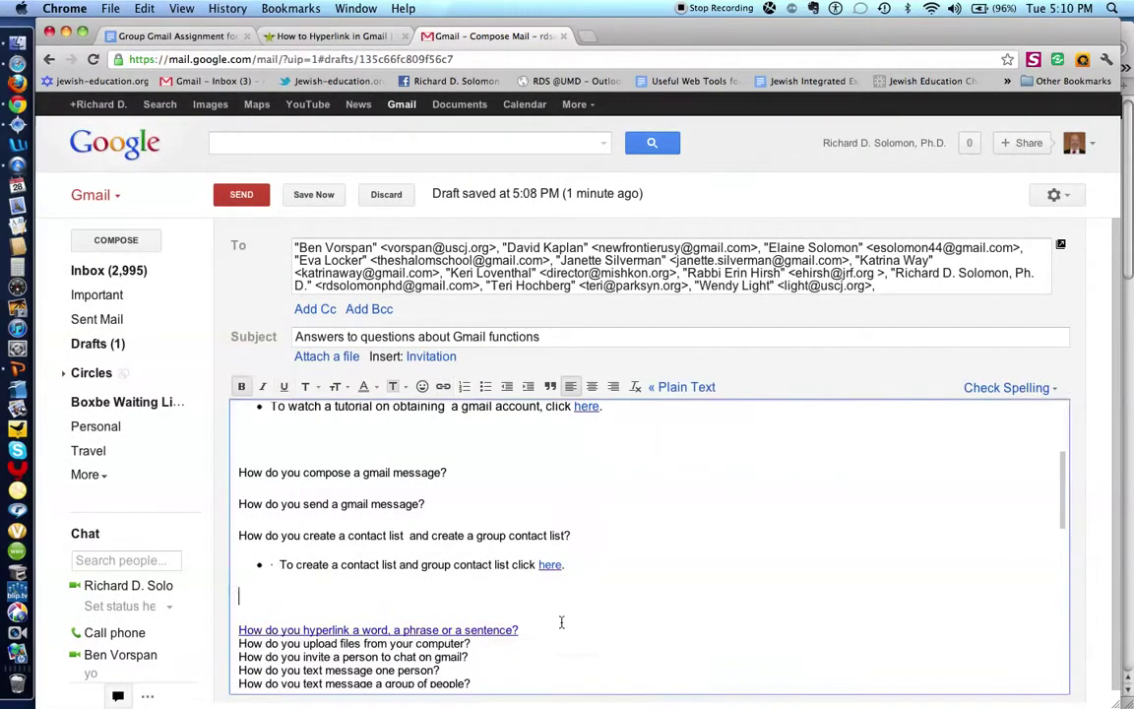
Test the new question link, then return to the draft and scroll to the remaining questions.
click(492, 631)
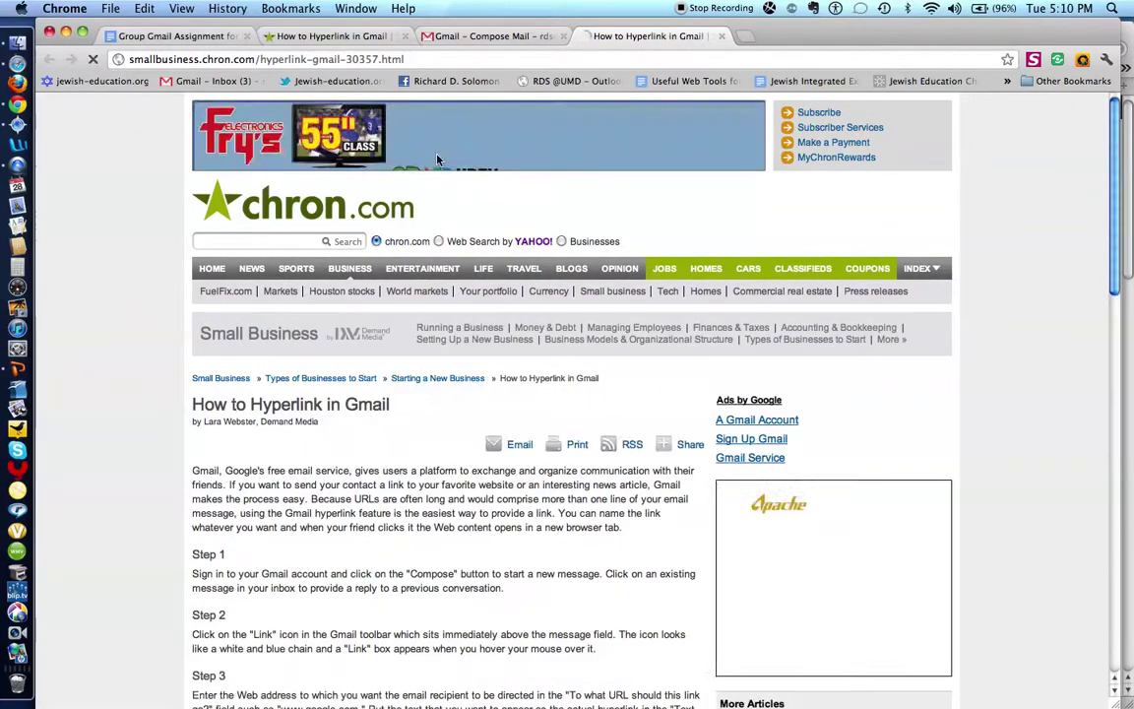
click(477, 36)
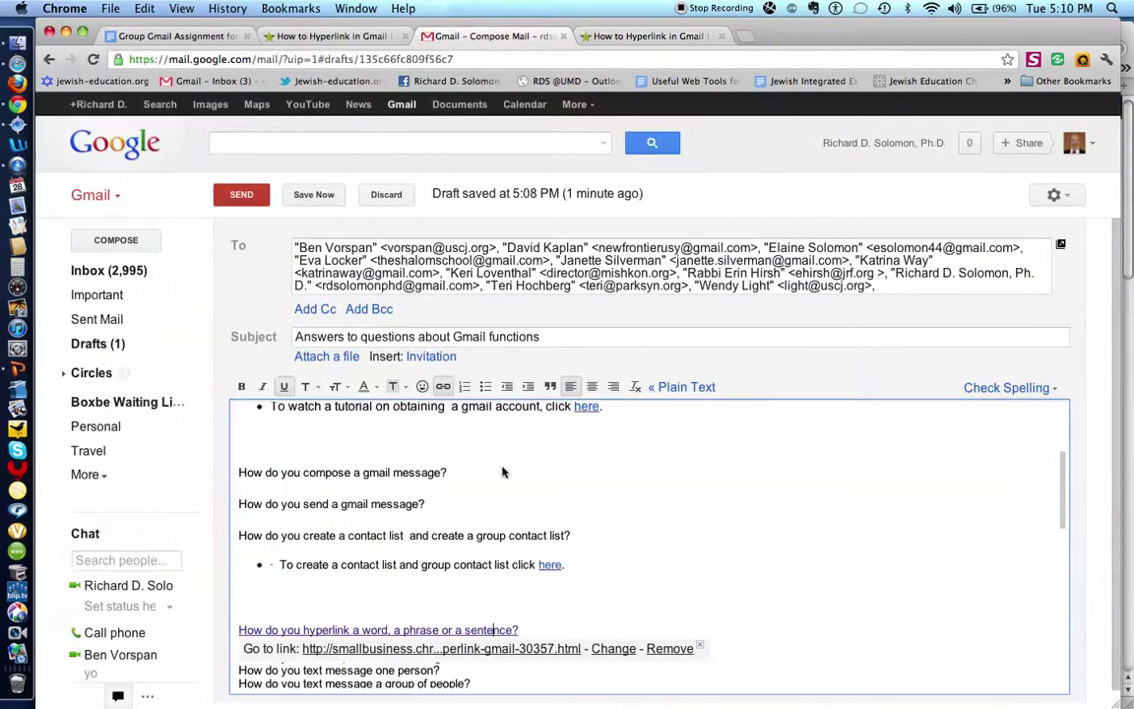
scroll(549, 588, down, 3)
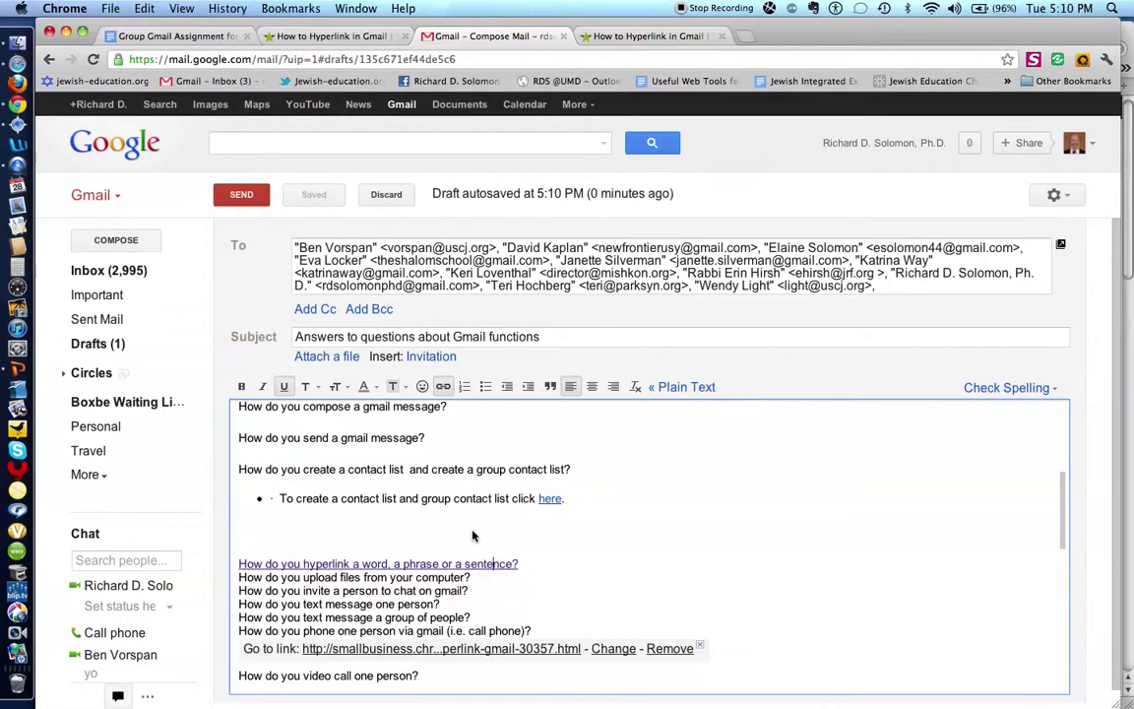
scroll(508, 481, down, 1)
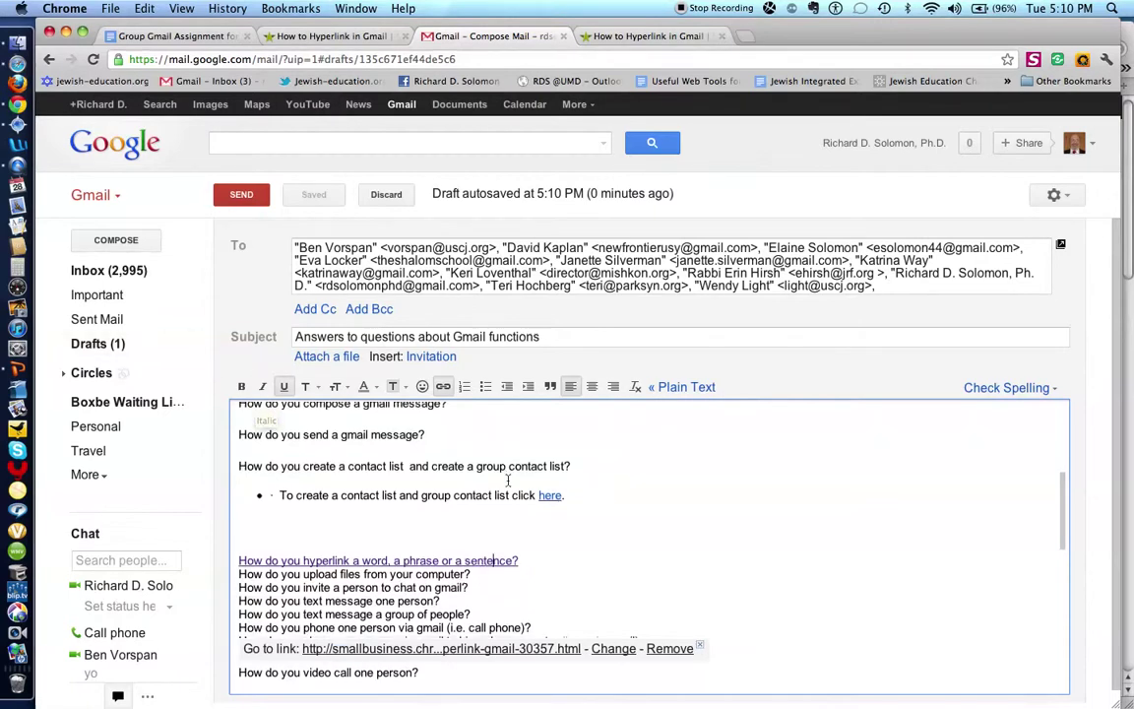
scroll(508, 481, down, 2)
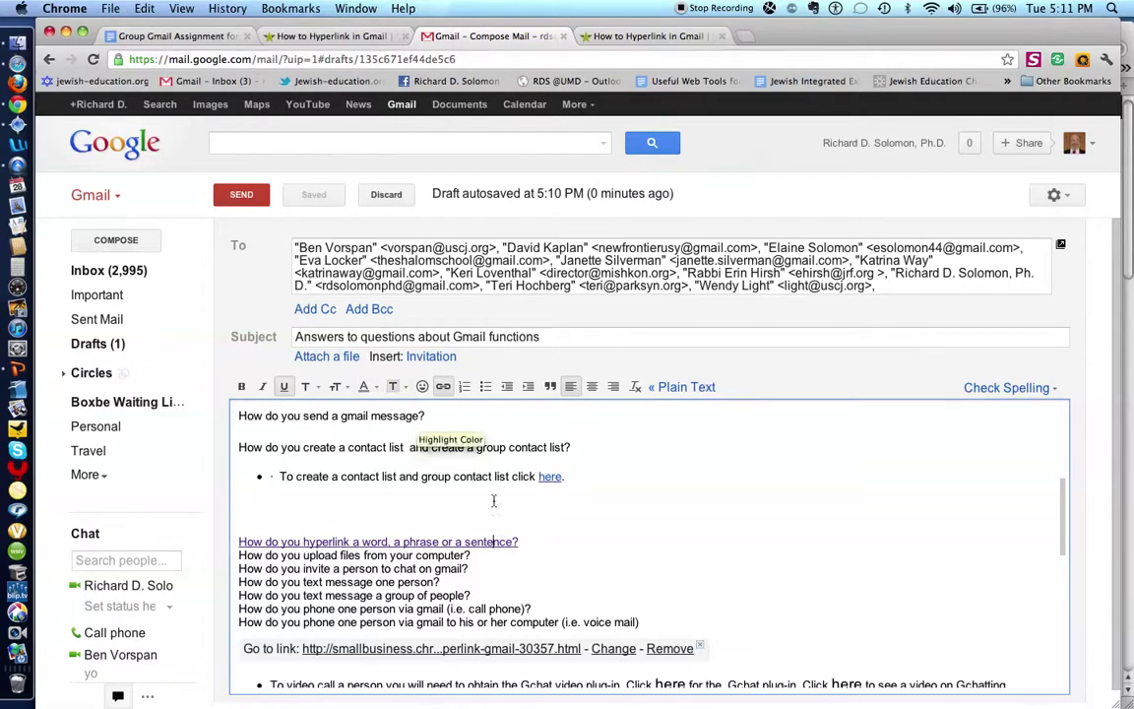
click(335, 360)
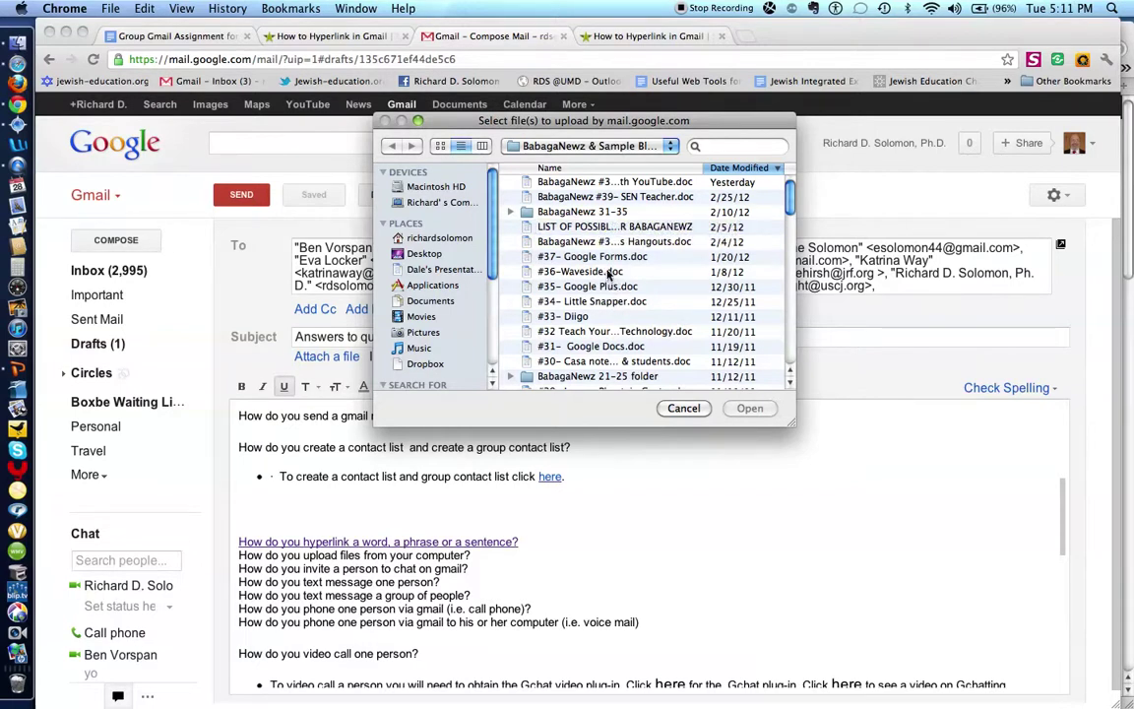
click(598, 273)
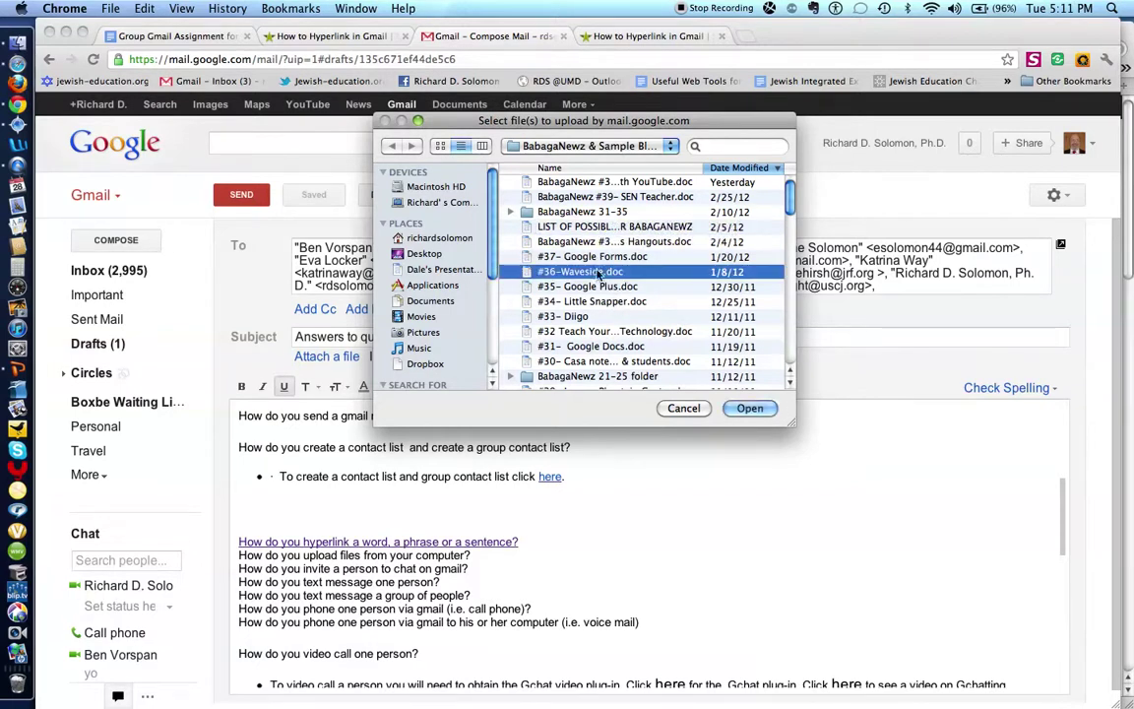
click(692, 409)
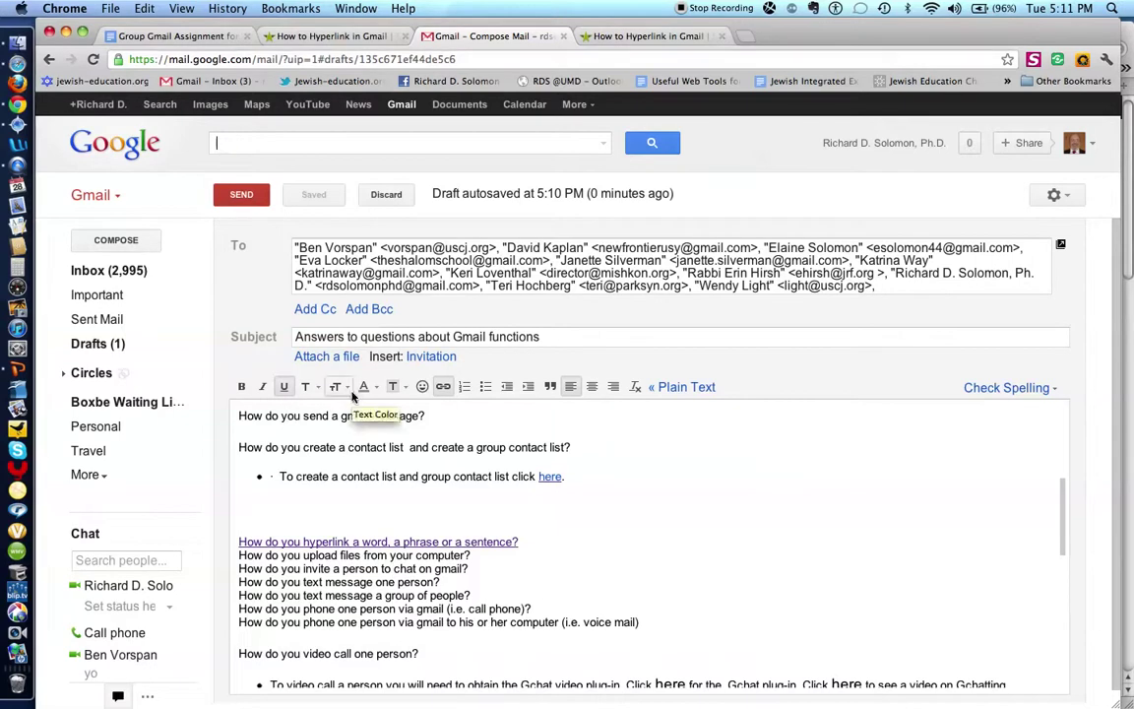
click(319, 359)
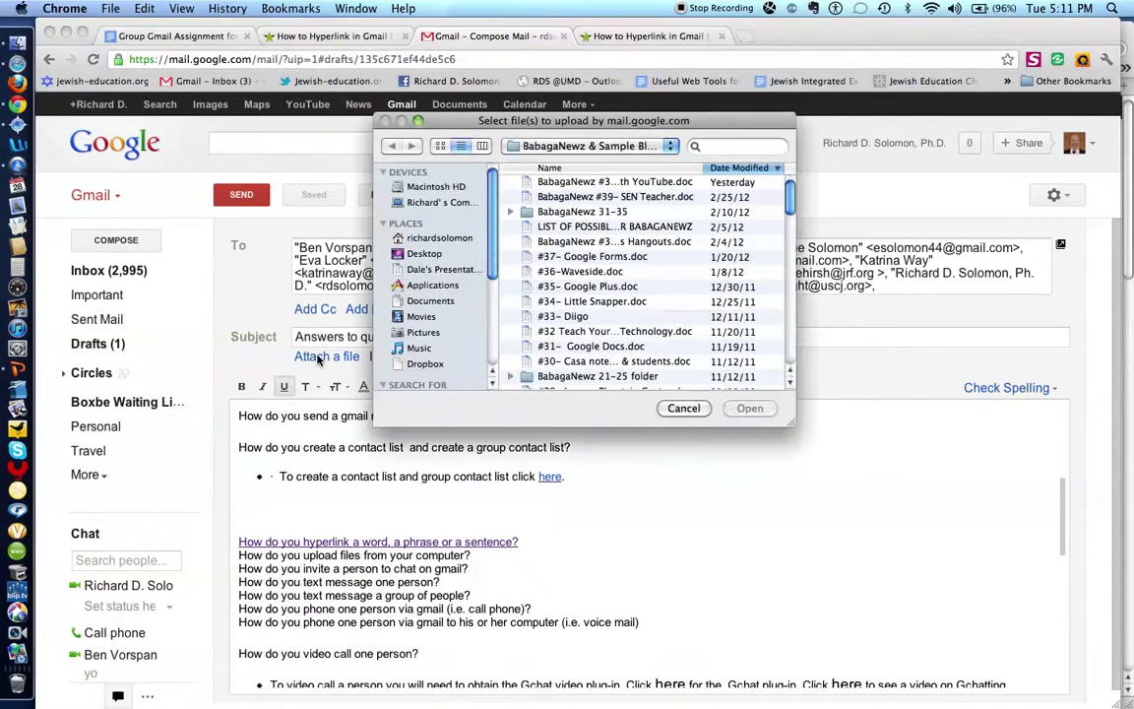
click(424, 255)
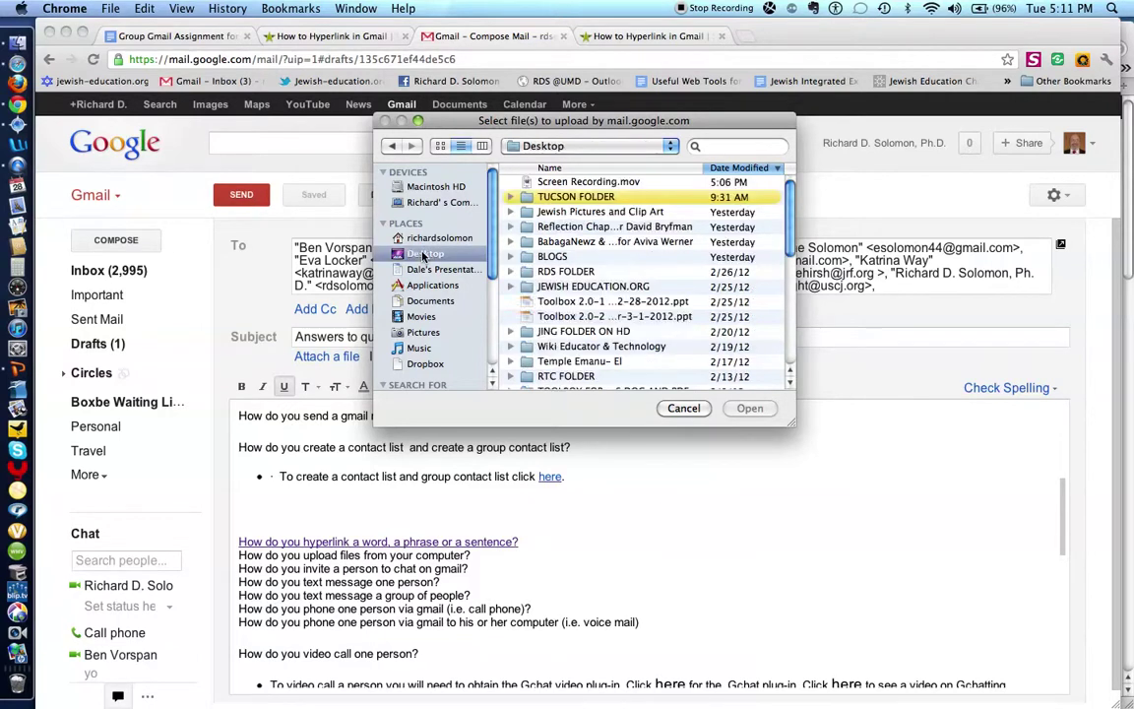
double_click(588, 286)
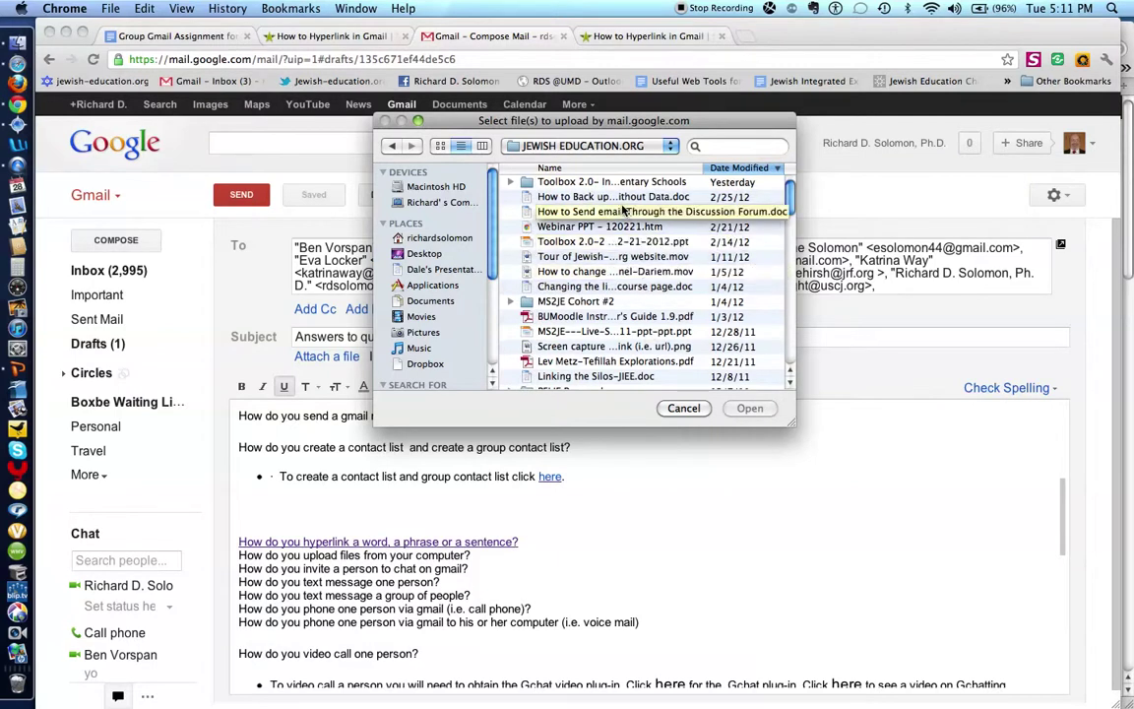
click(510, 182)
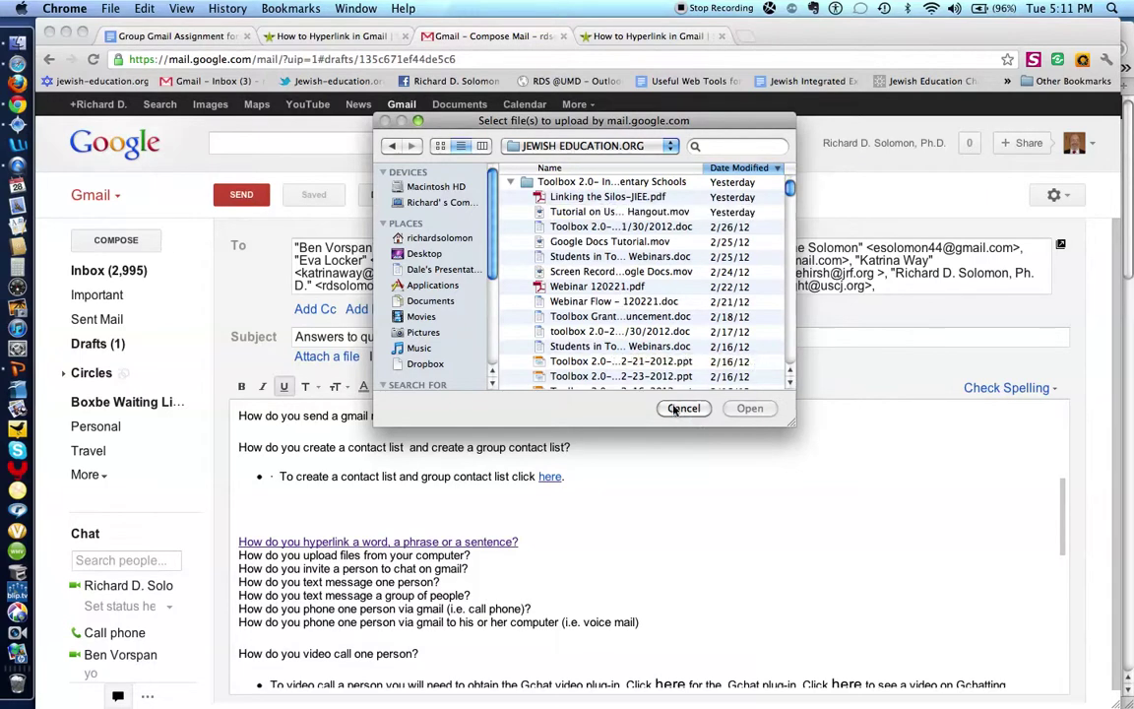
click(563, 226)
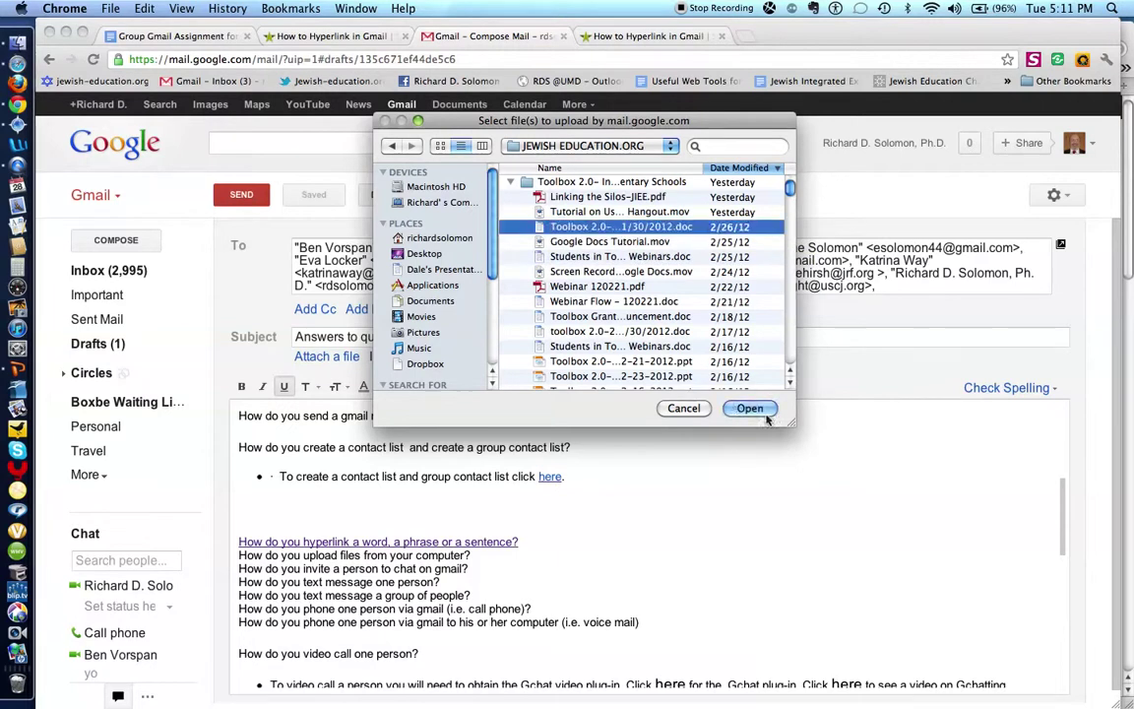
click(683, 408)
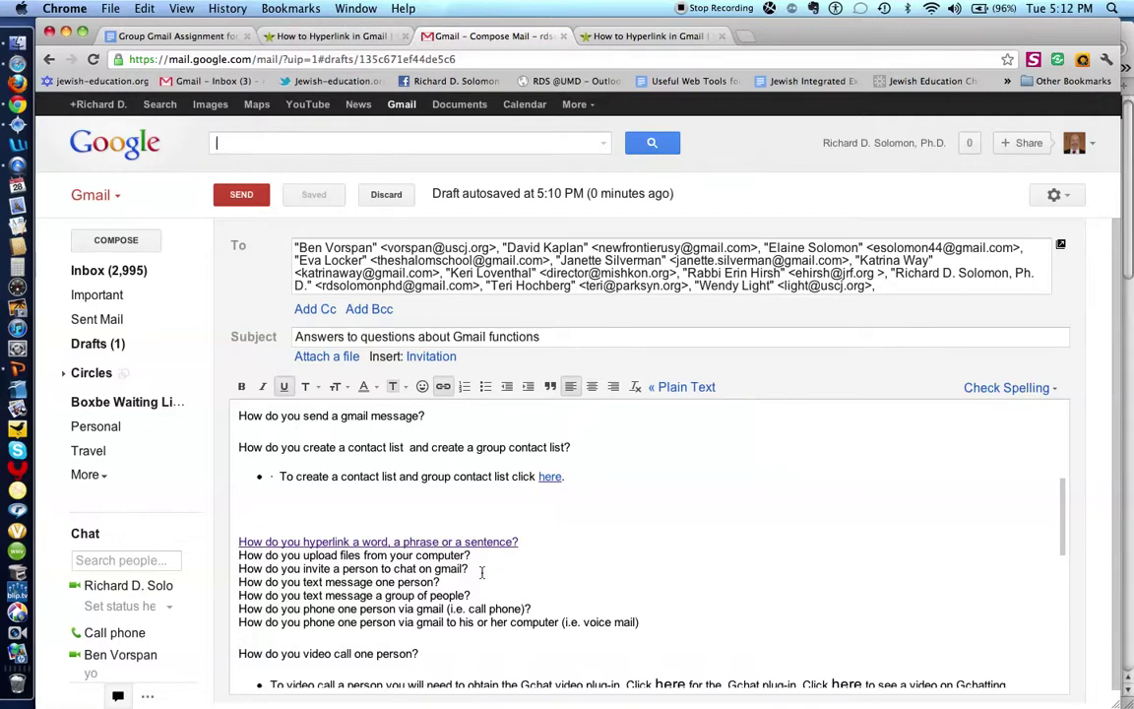
Toggle the chat contact list off and on, then show a contact's video and calling options.
scroll(481, 571, down, 1)
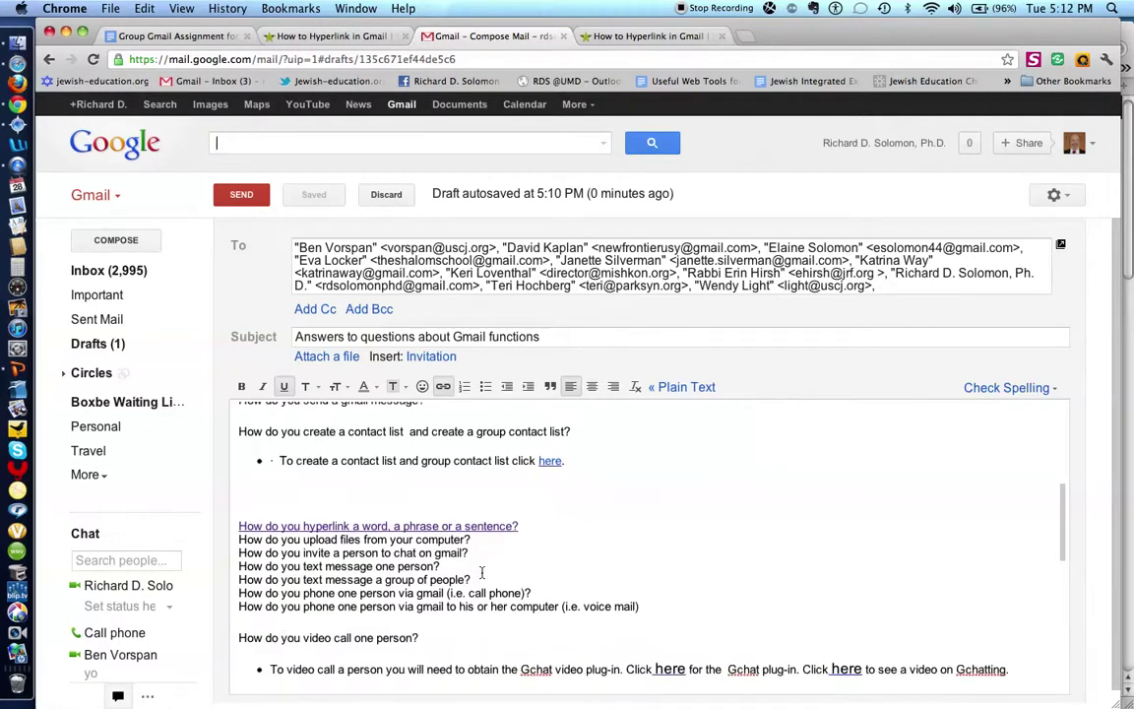
click(118, 697)
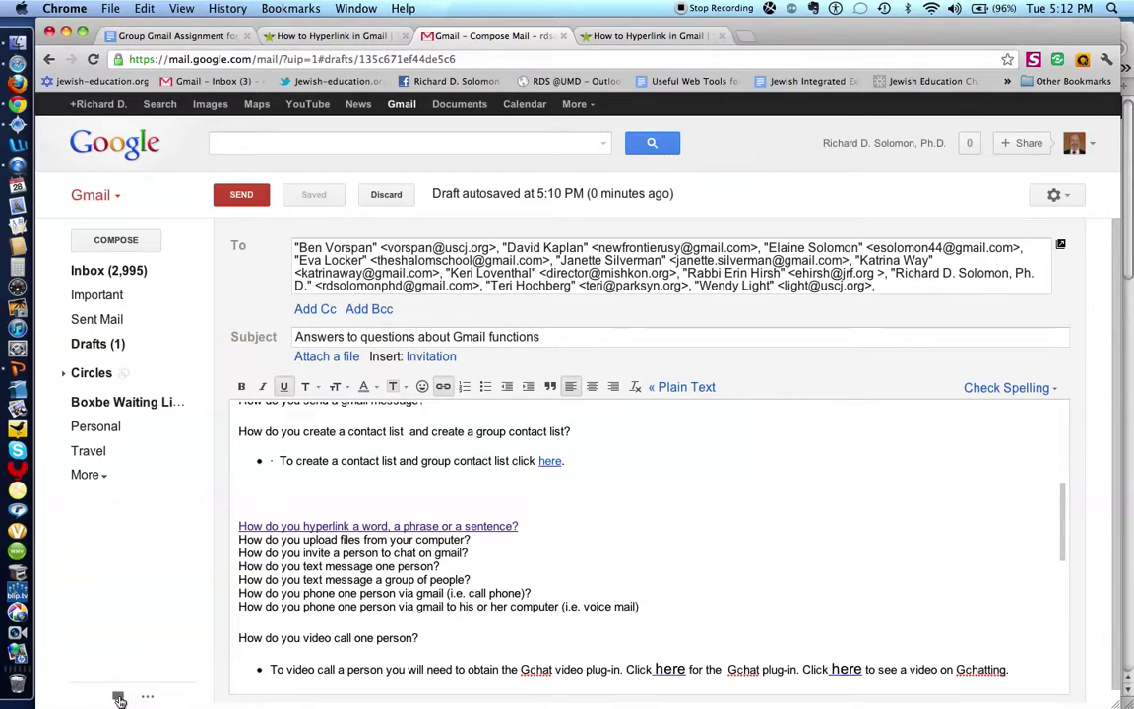
click(118, 698)
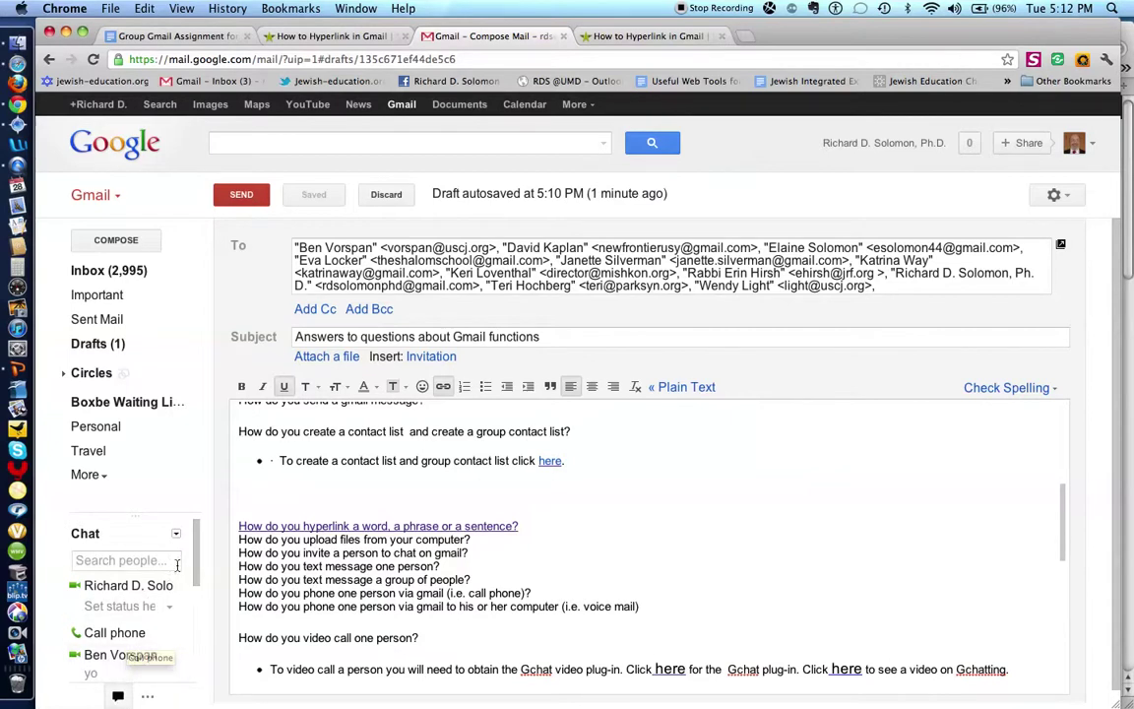
drag(194, 566, 192, 587)
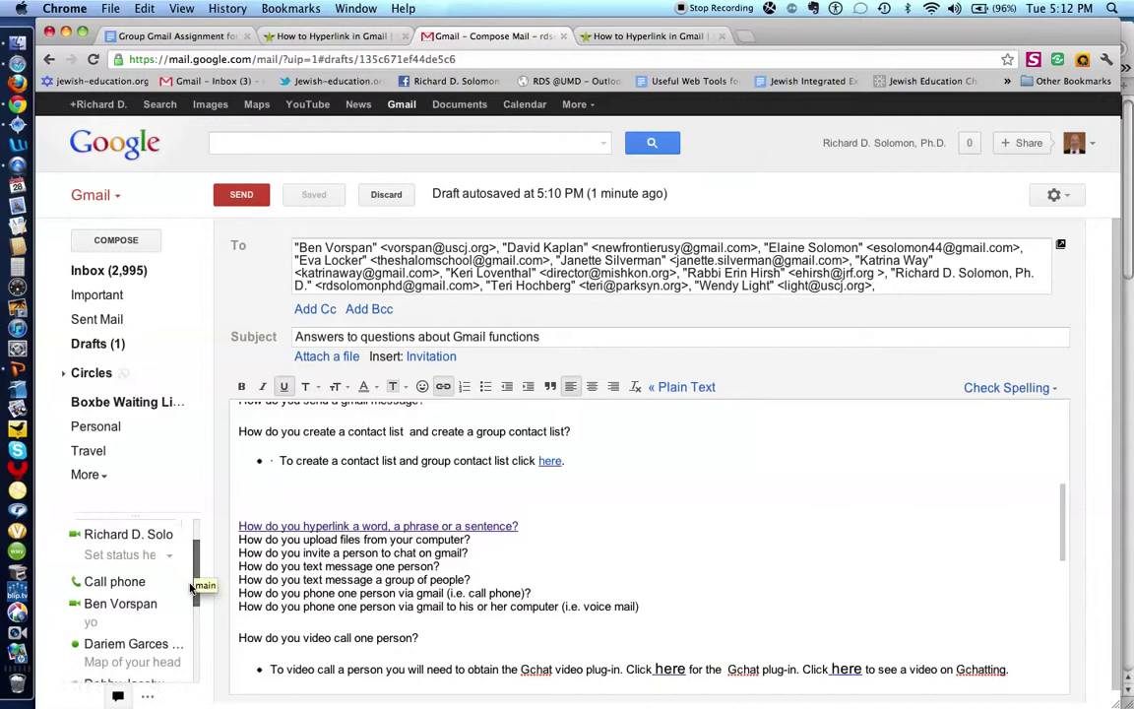
mouse_move(75, 610)
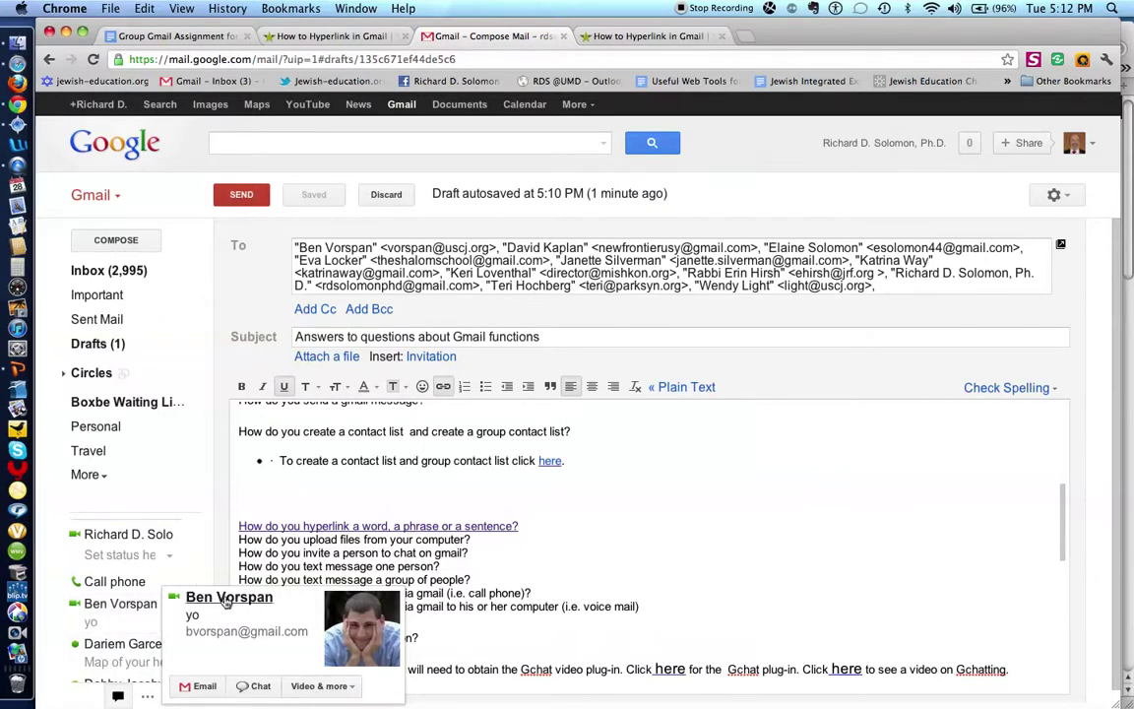
click(339, 681)
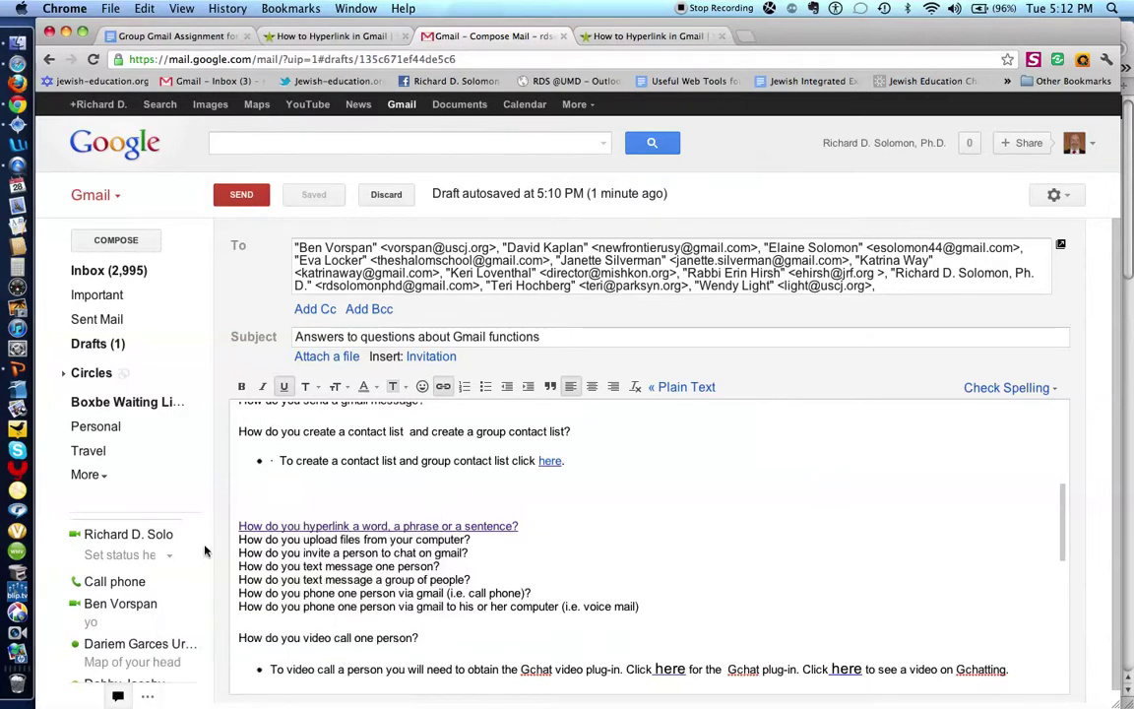
mouse_move(150, 604)
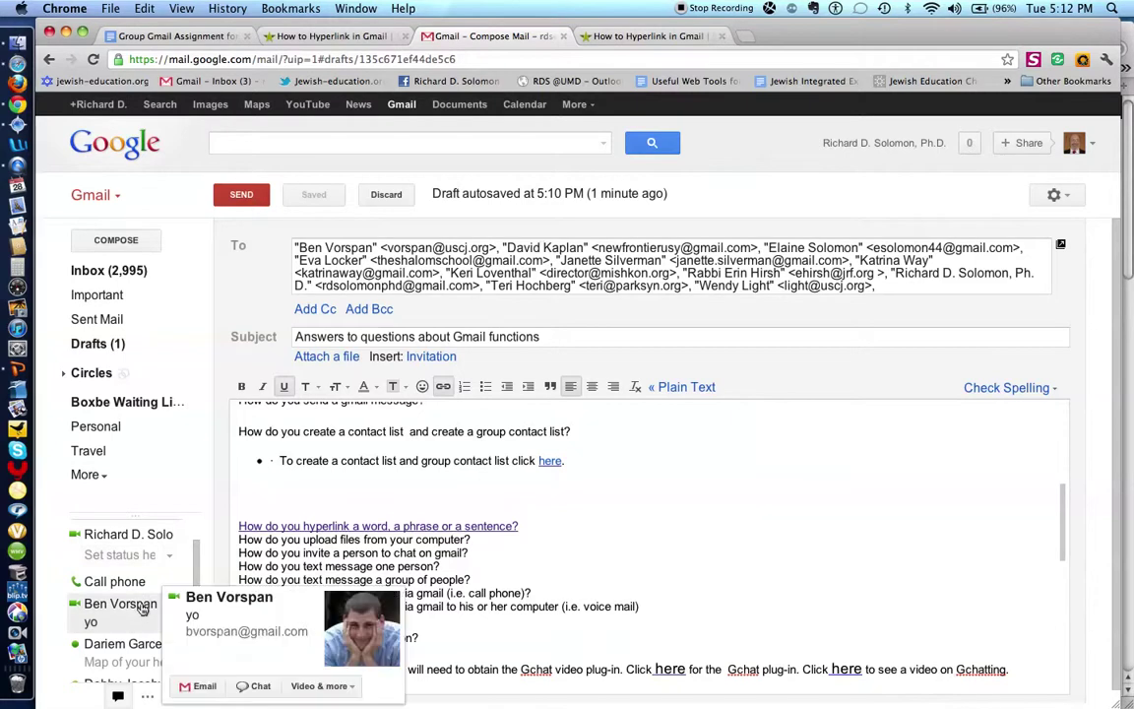
click(317, 688)
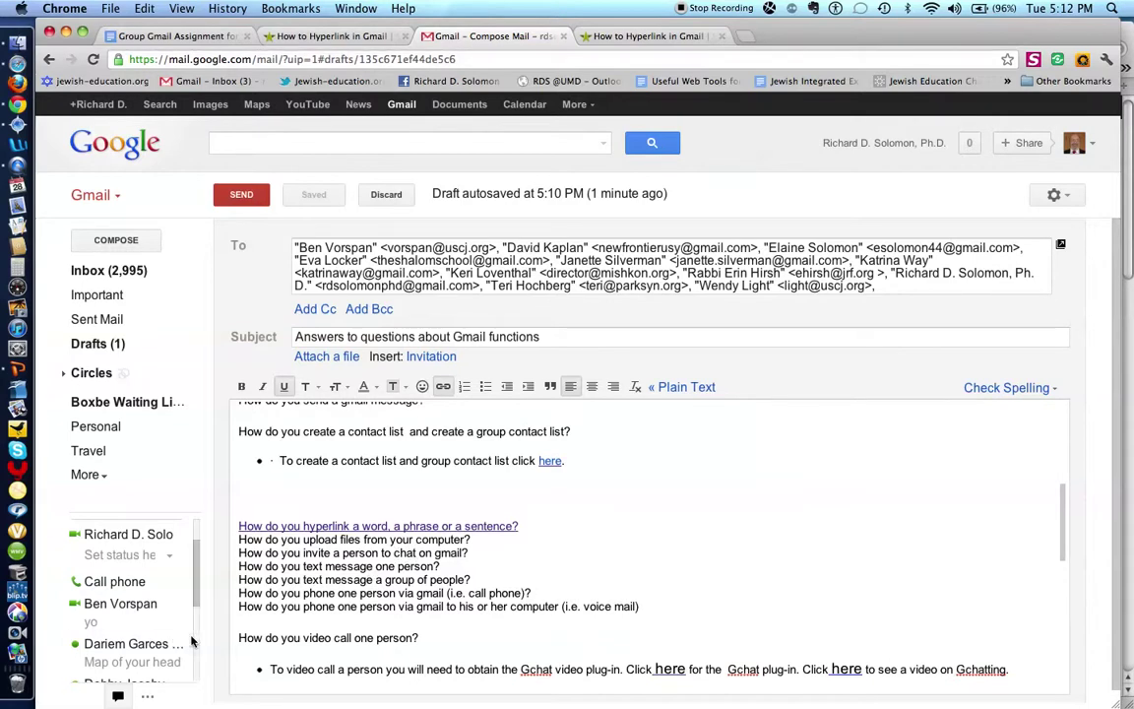
mouse_move(124, 612)
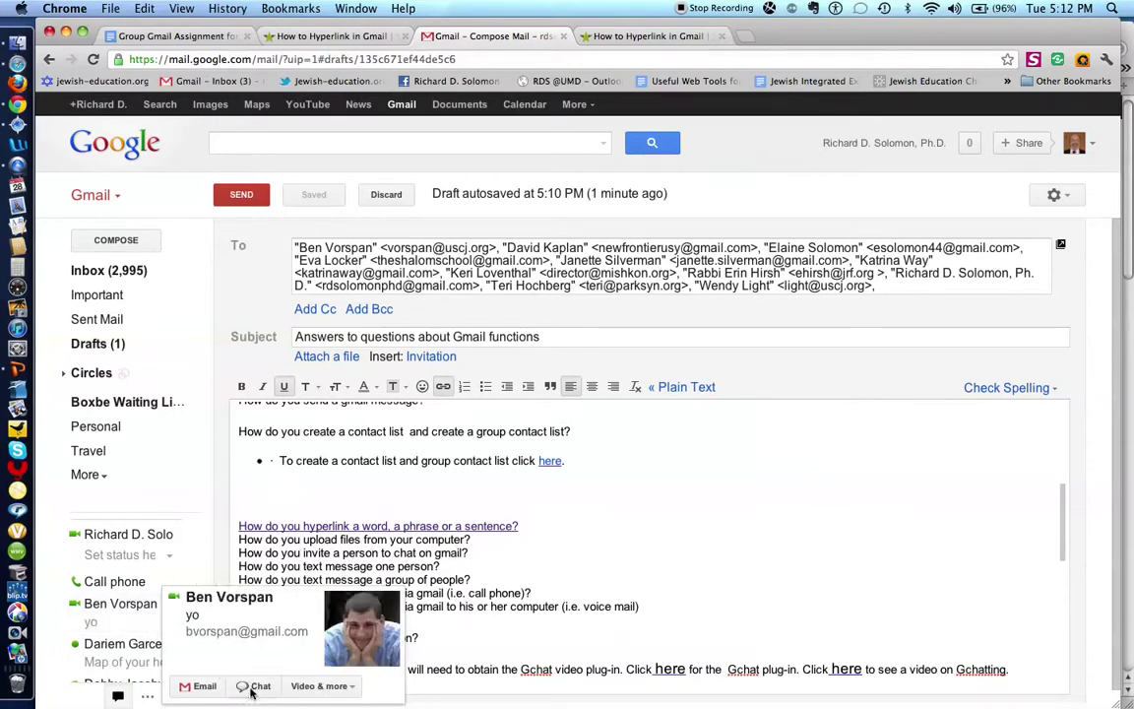
Open a chat window with the chosen contact and place the cursor in its message box.
click(254, 686)
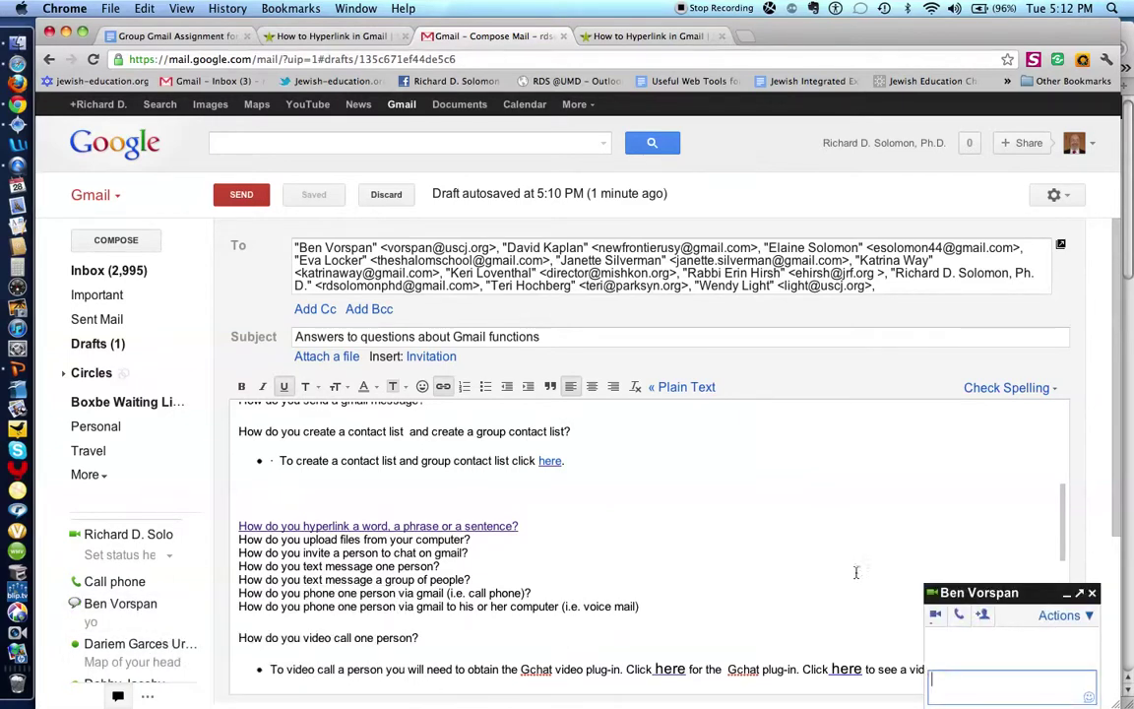
click(951, 681)
scroll(566, 549, down, 1)
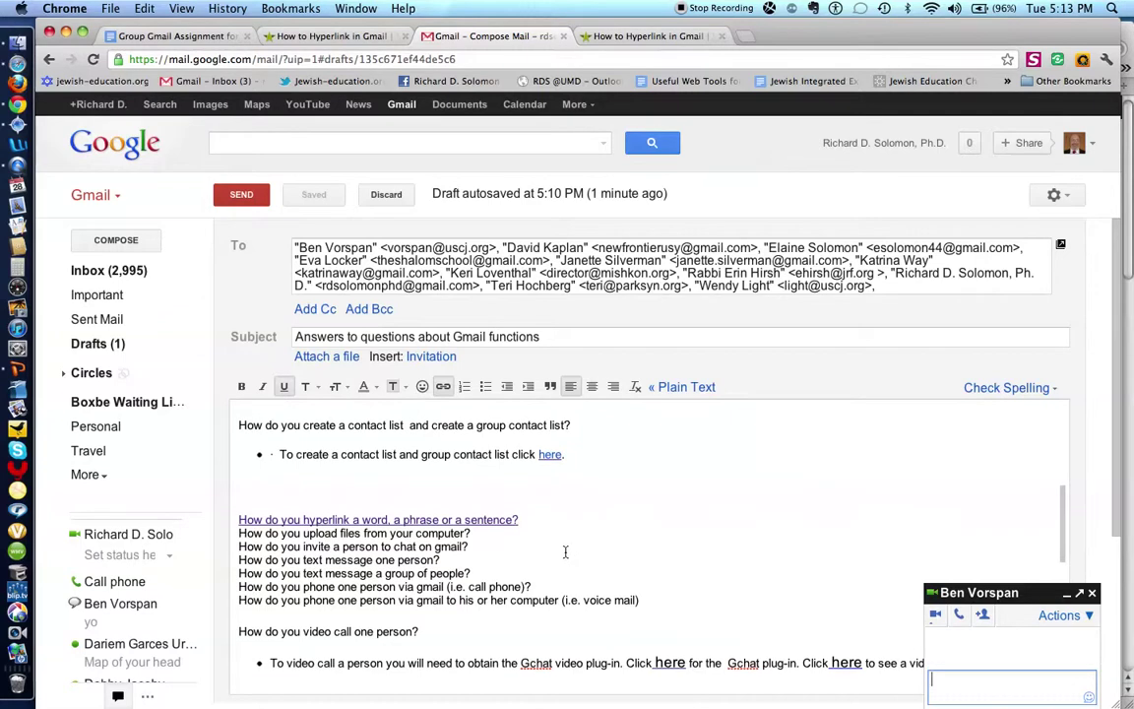
Invite a second contact to make the chat a three-person group chat.
click(983, 616)
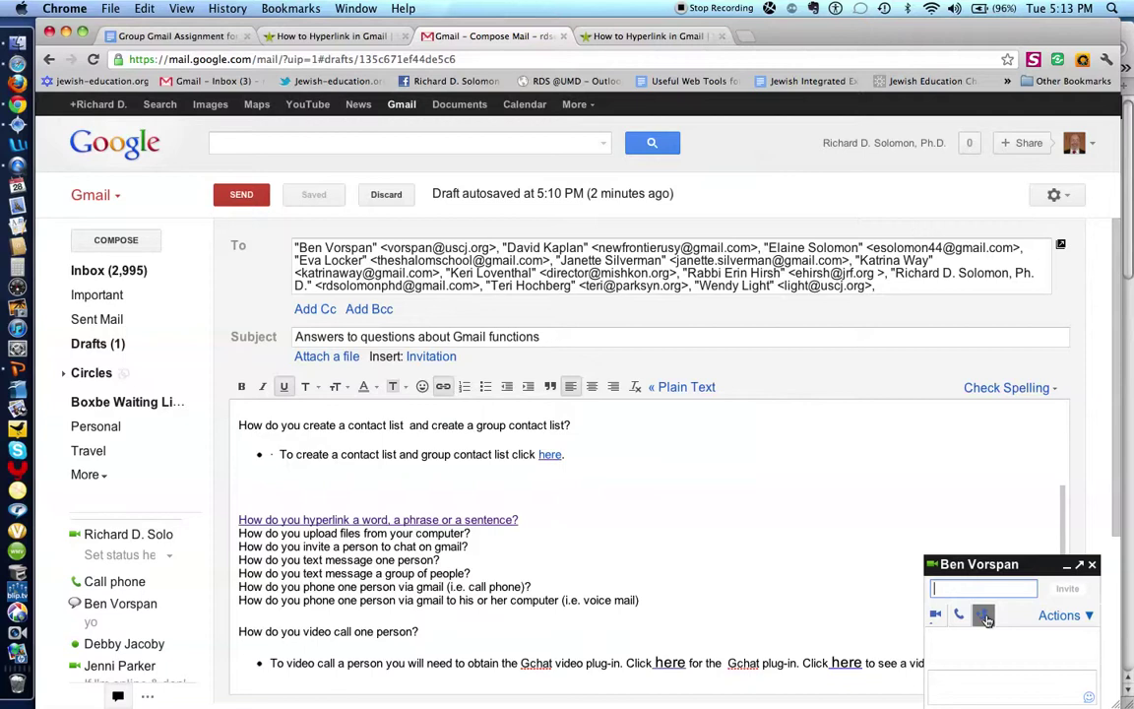
text(De)
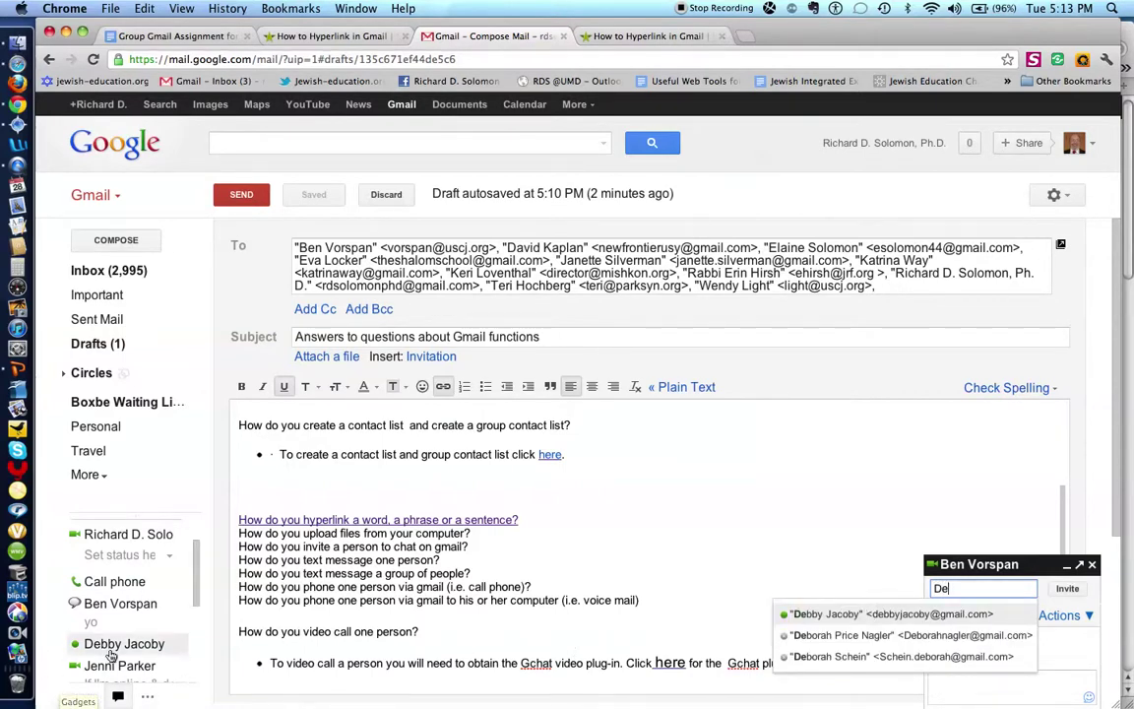
click(940, 613)
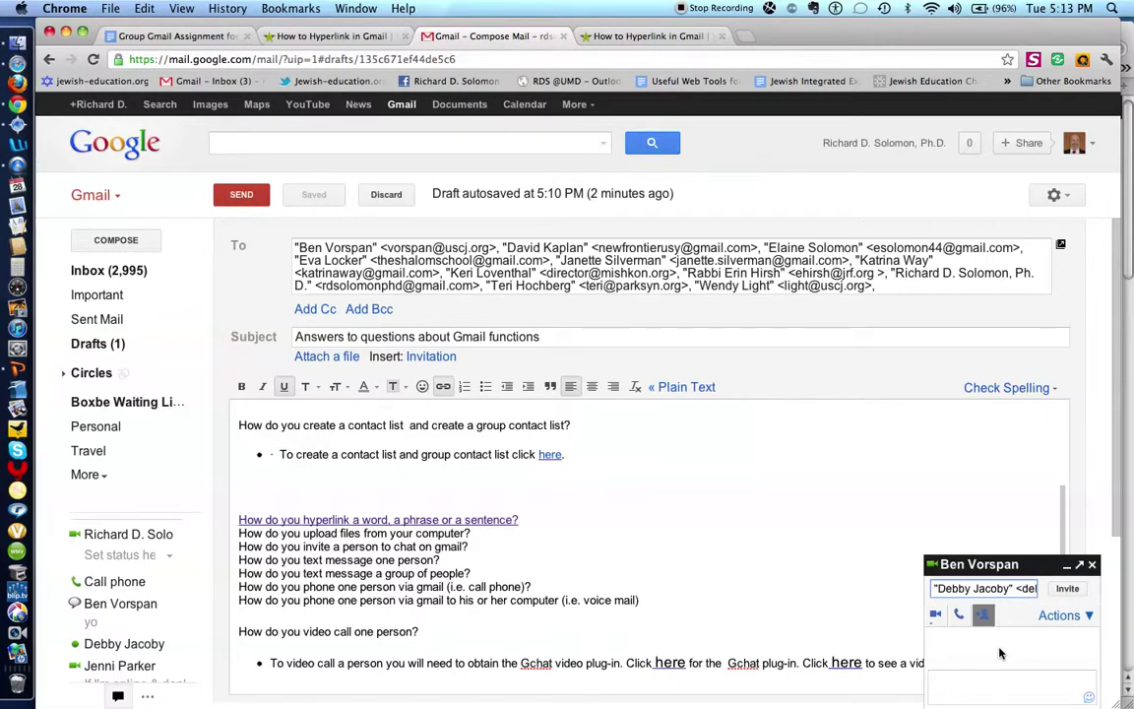
click(1070, 590)
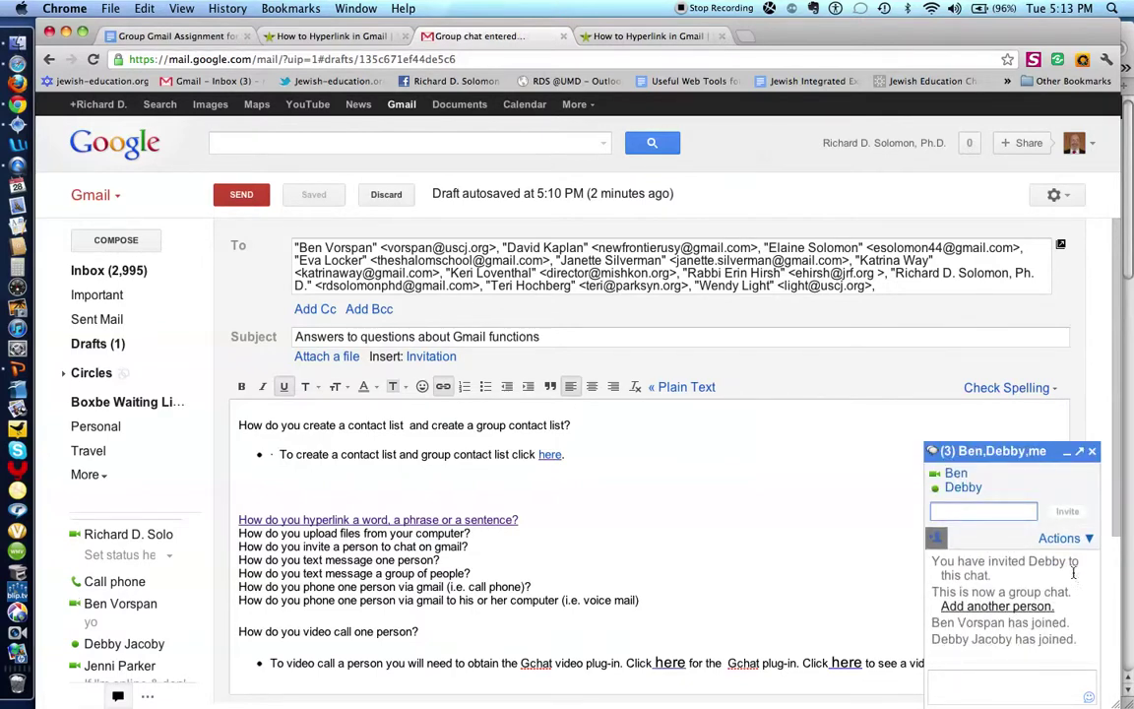
Look at the group chat's extra options, then close the group chat.
click(1082, 538)
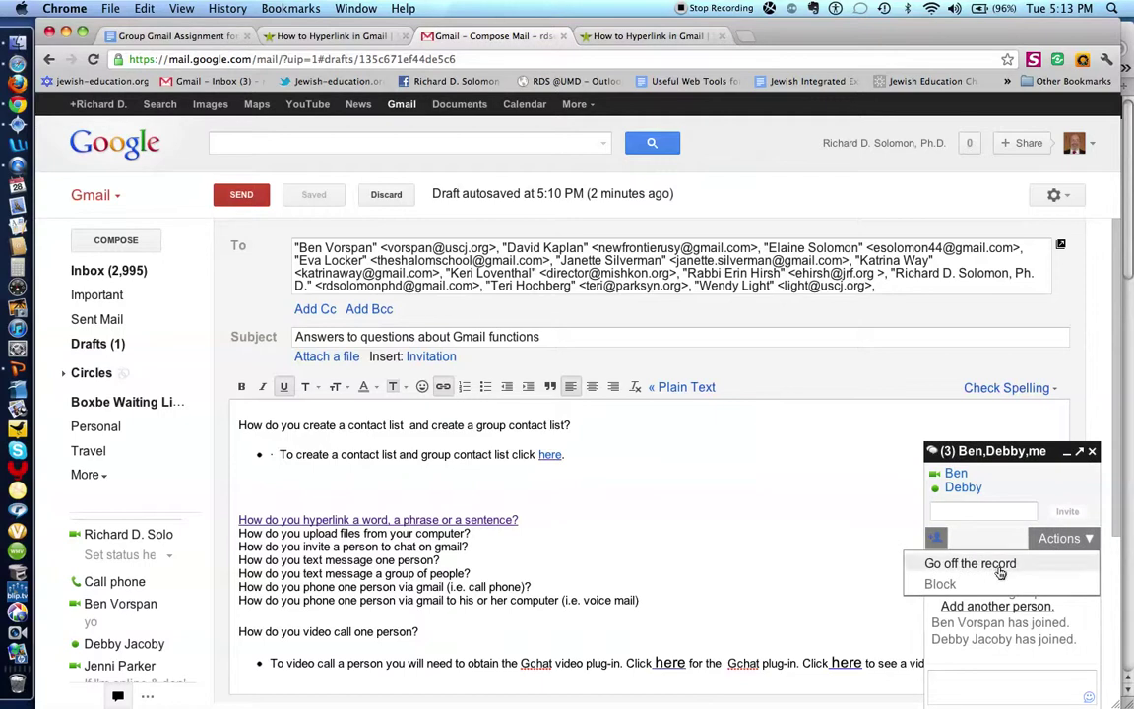
click(817, 544)
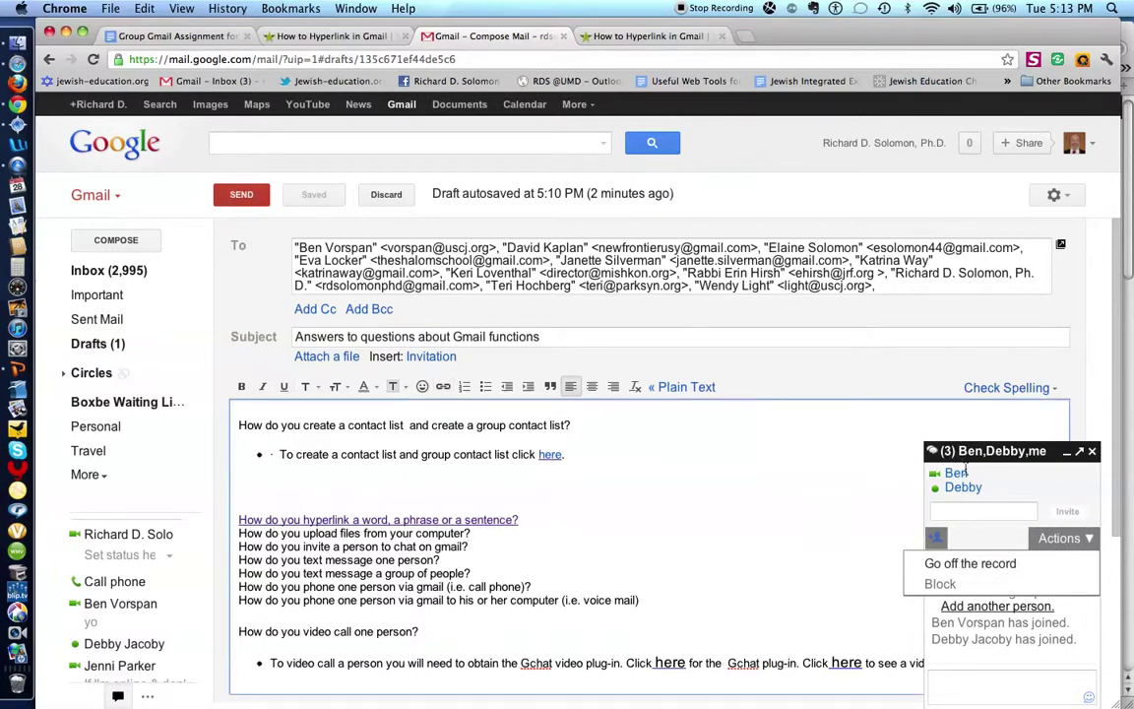
click(1092, 451)
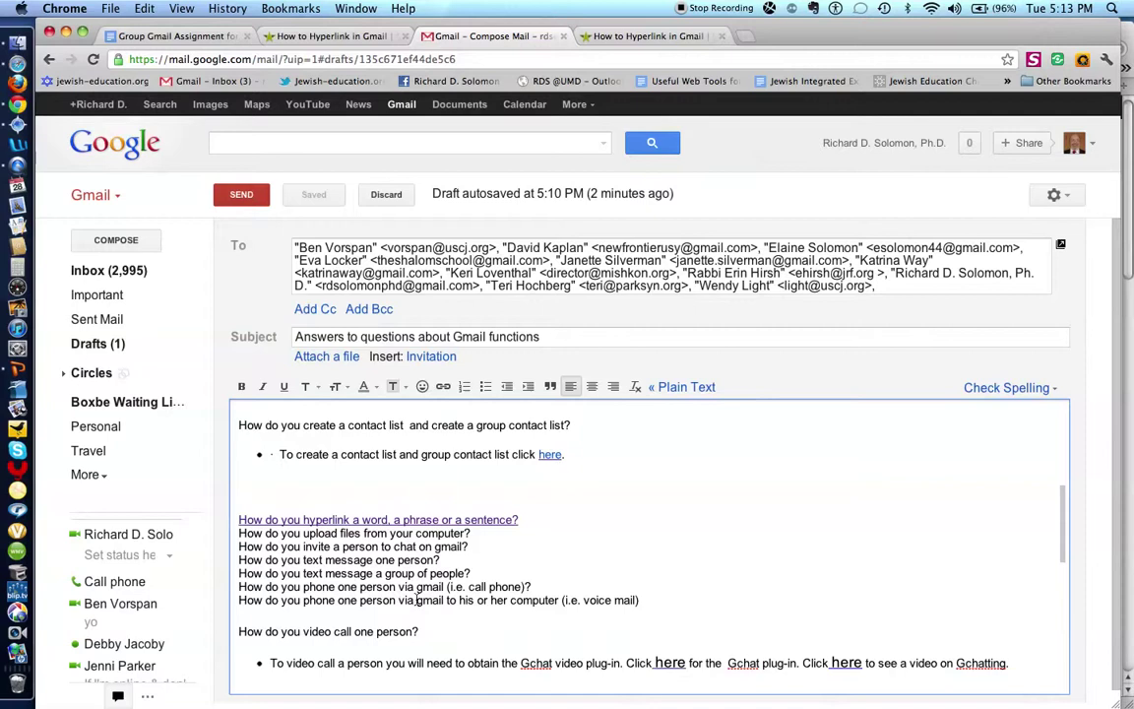
Show the empty Travel label and bring up the Call phone dial pad.
mouse_move(173, 536)
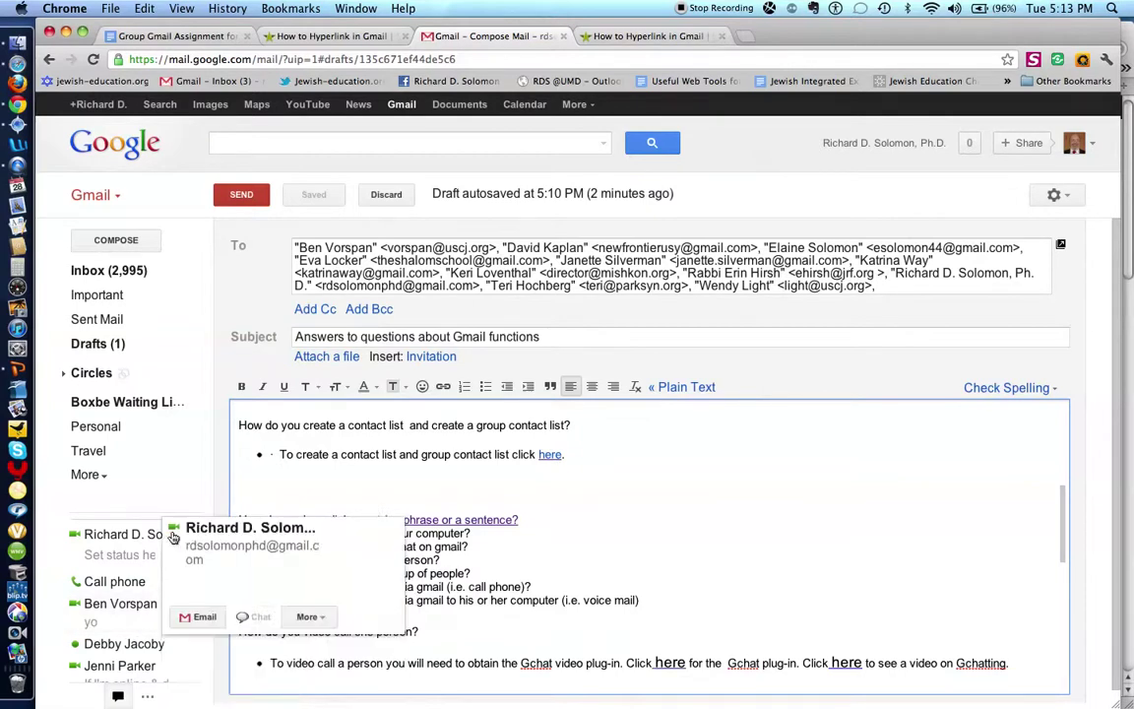
click(143, 457)
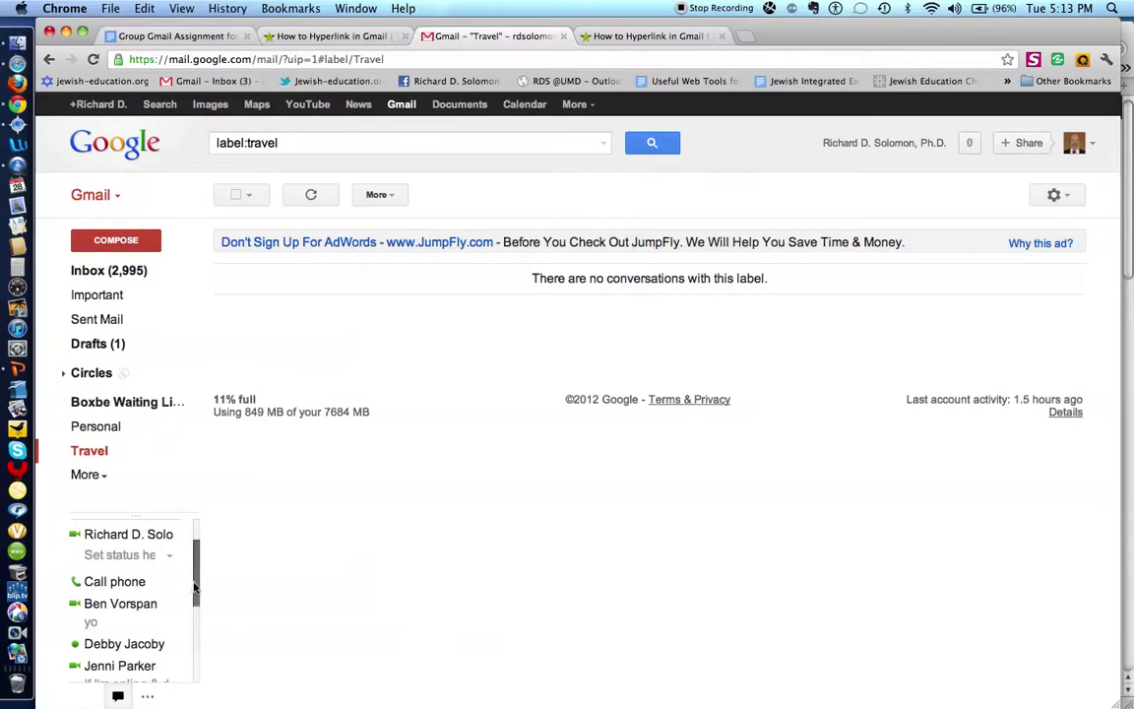
mouse_move(194, 587)
mouse_down()
mouse_move(194, 669)
mouse_move(189, 594)
mouse_up()
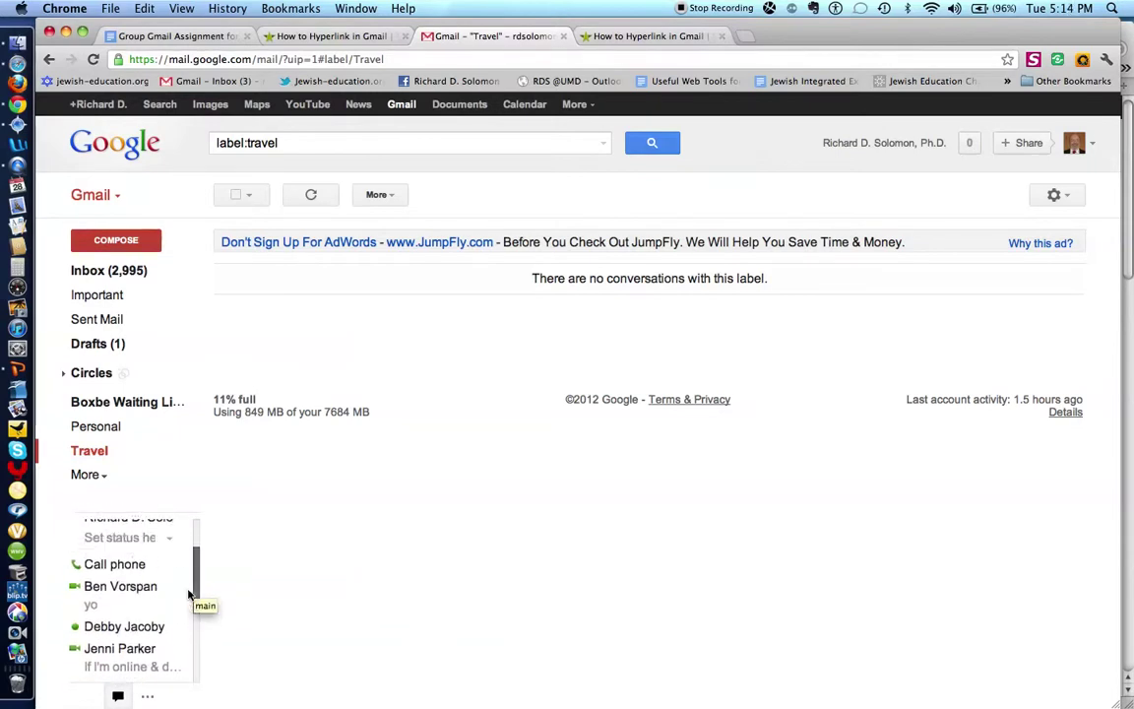
mouse_move(127, 586)
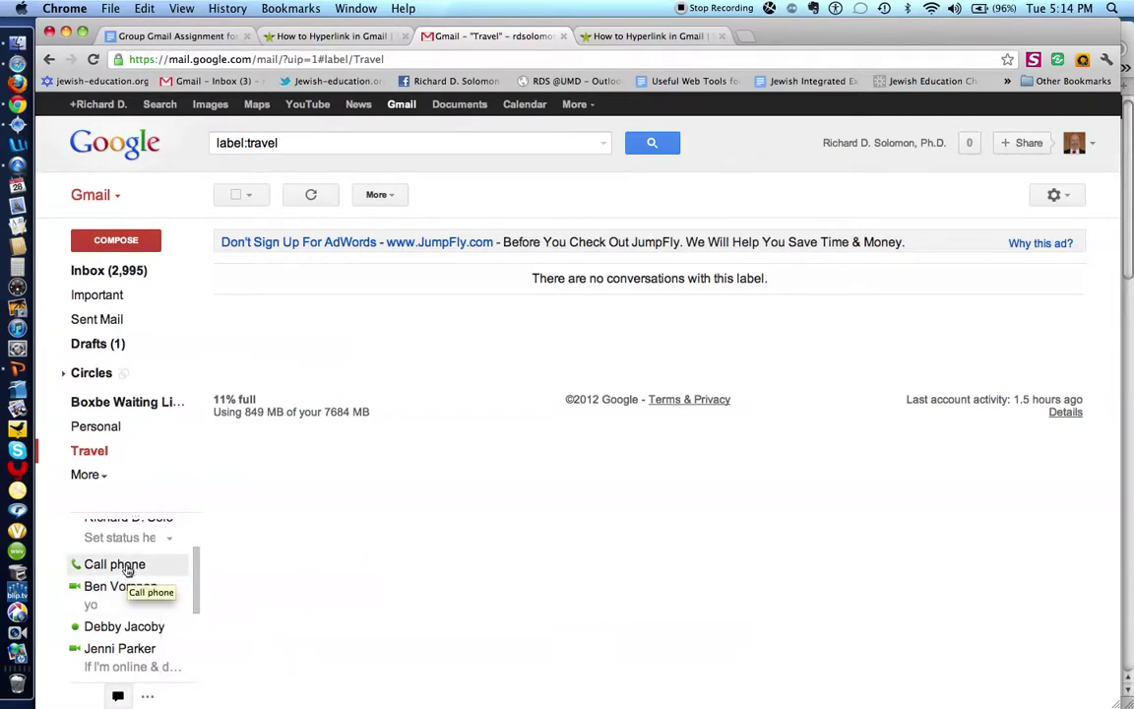
click(127, 569)
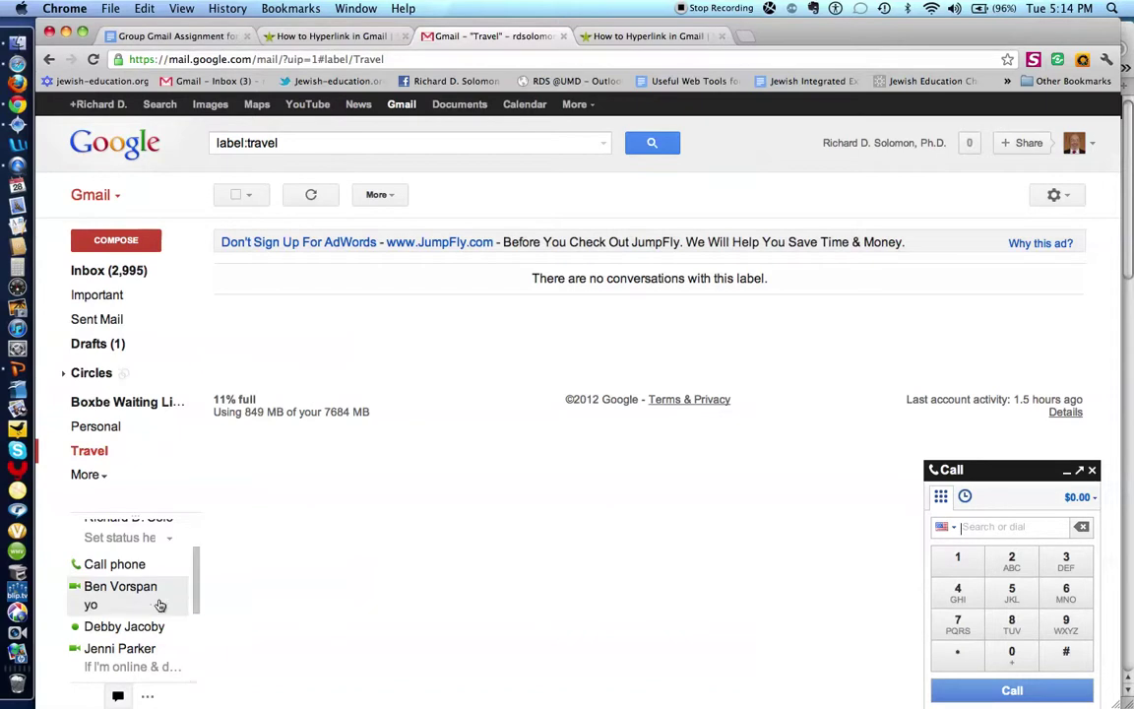
mouse_move(143, 588)
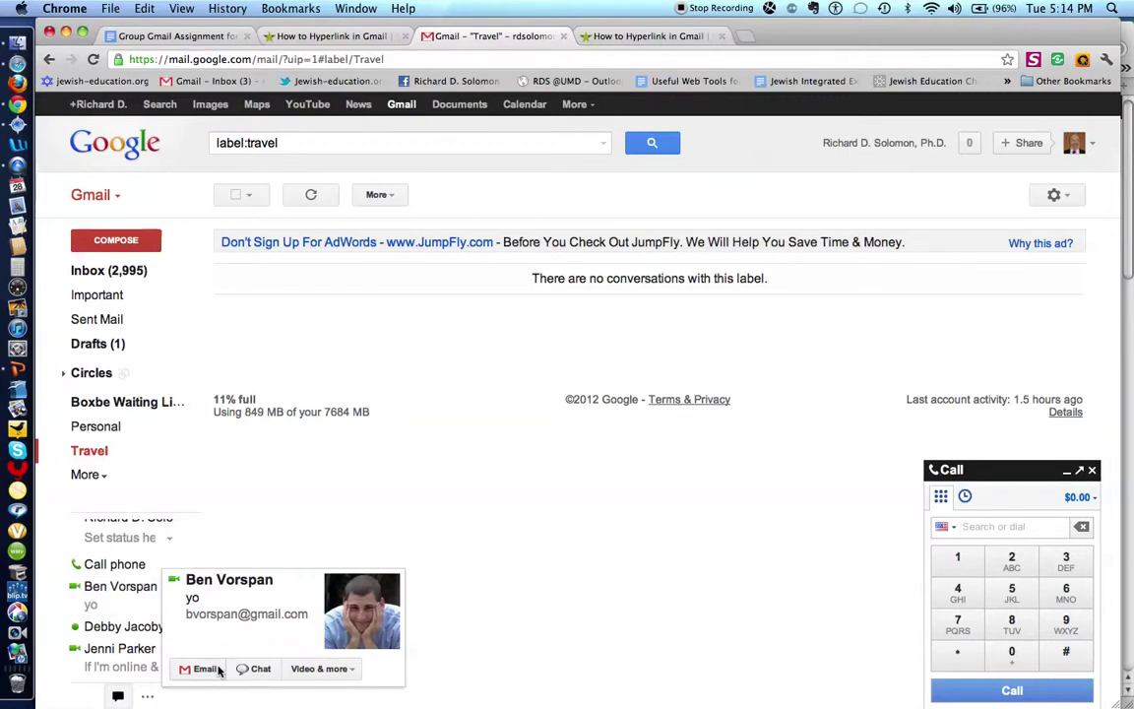
Open a one-on-one chat window with a contact from the chat list.
click(251, 670)
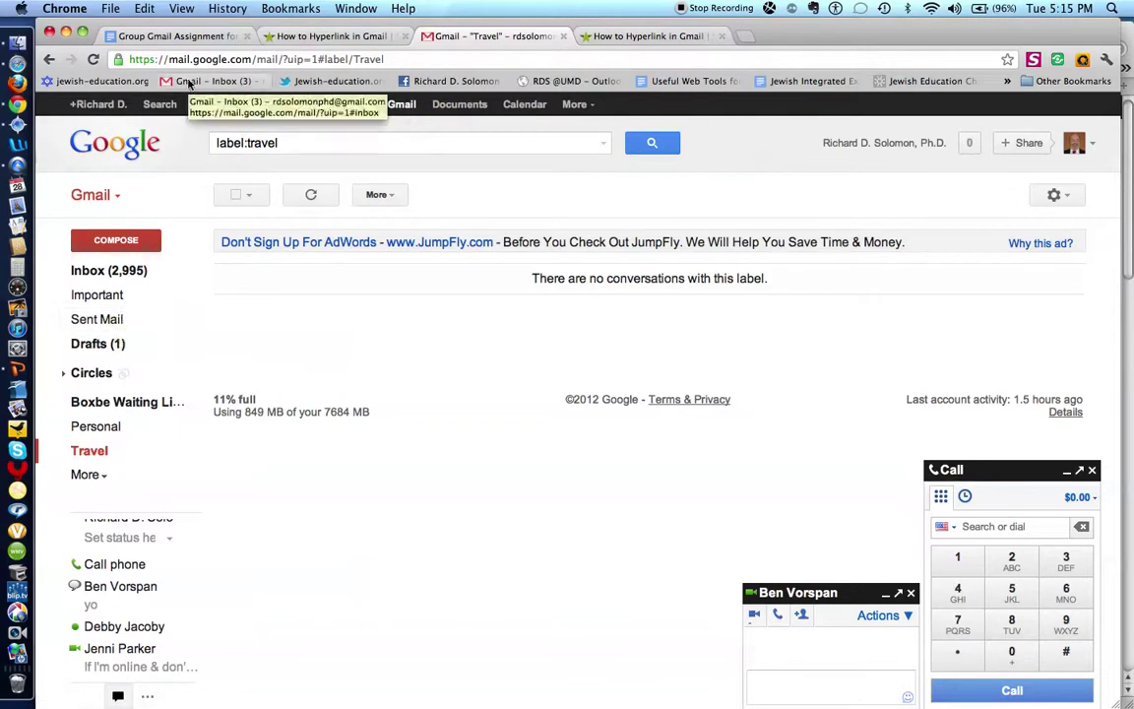
Reopen the 'Answers to questions about Gmail functions' draft and pop the chat out to its own window.
click(108, 343)
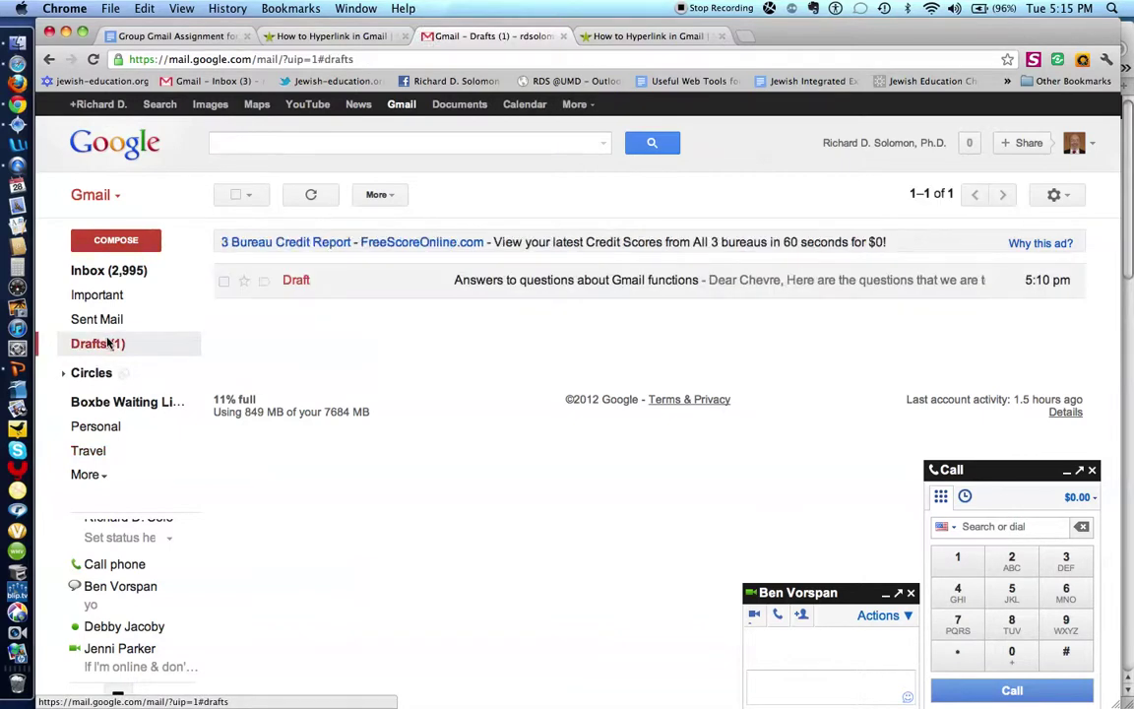
click(306, 281)
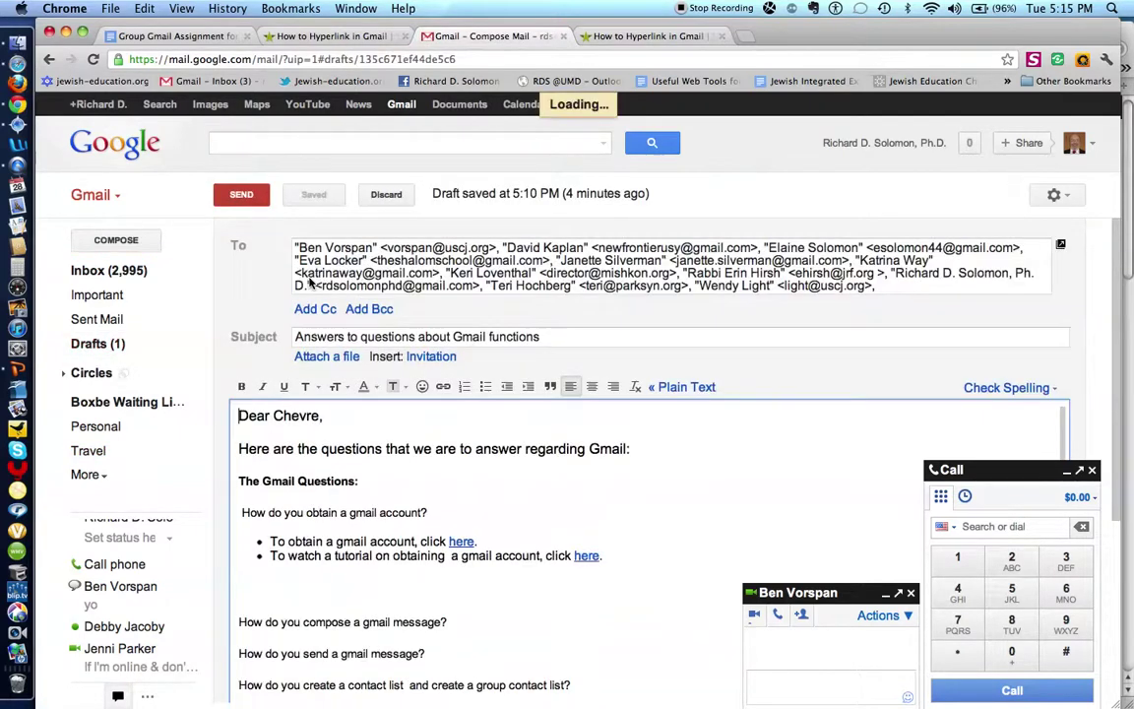
scroll(463, 468, down, 4)
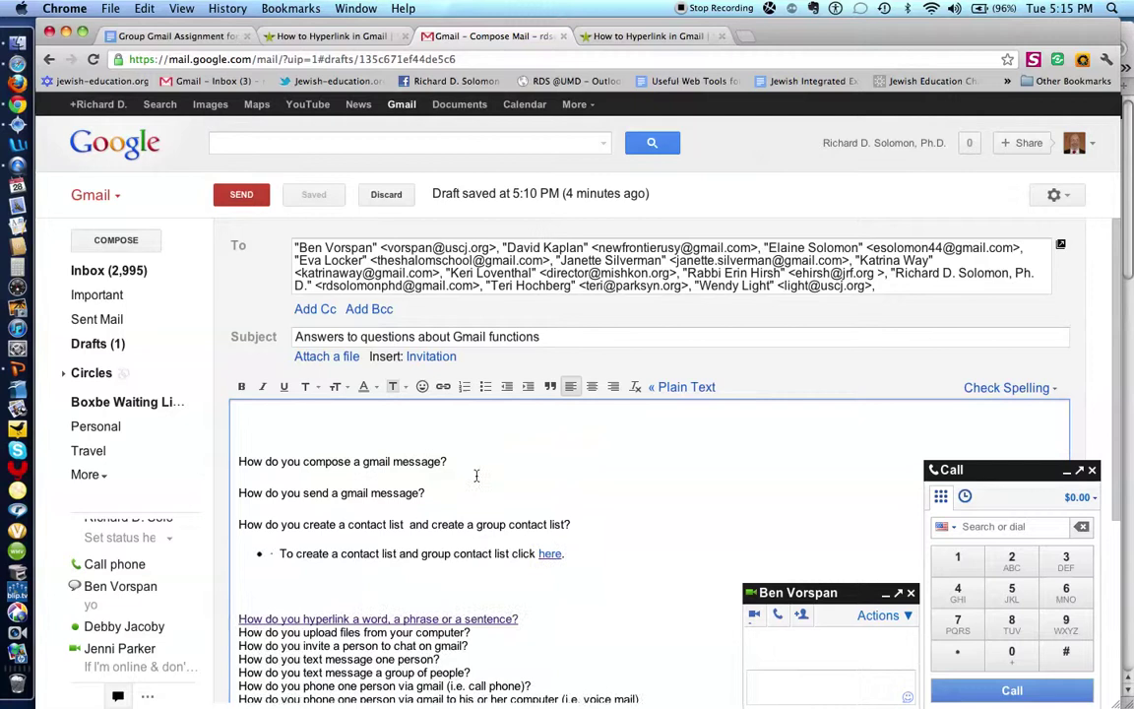
scroll(477, 475, down, 3)
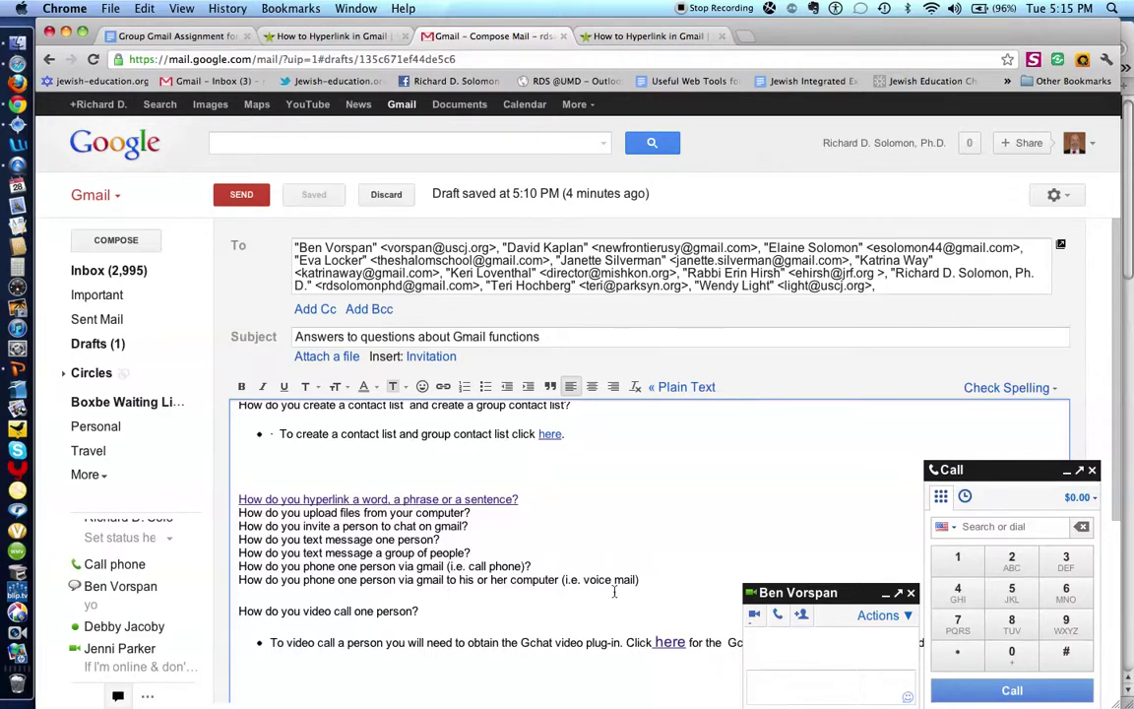
scroll(507, 556, down, 1)
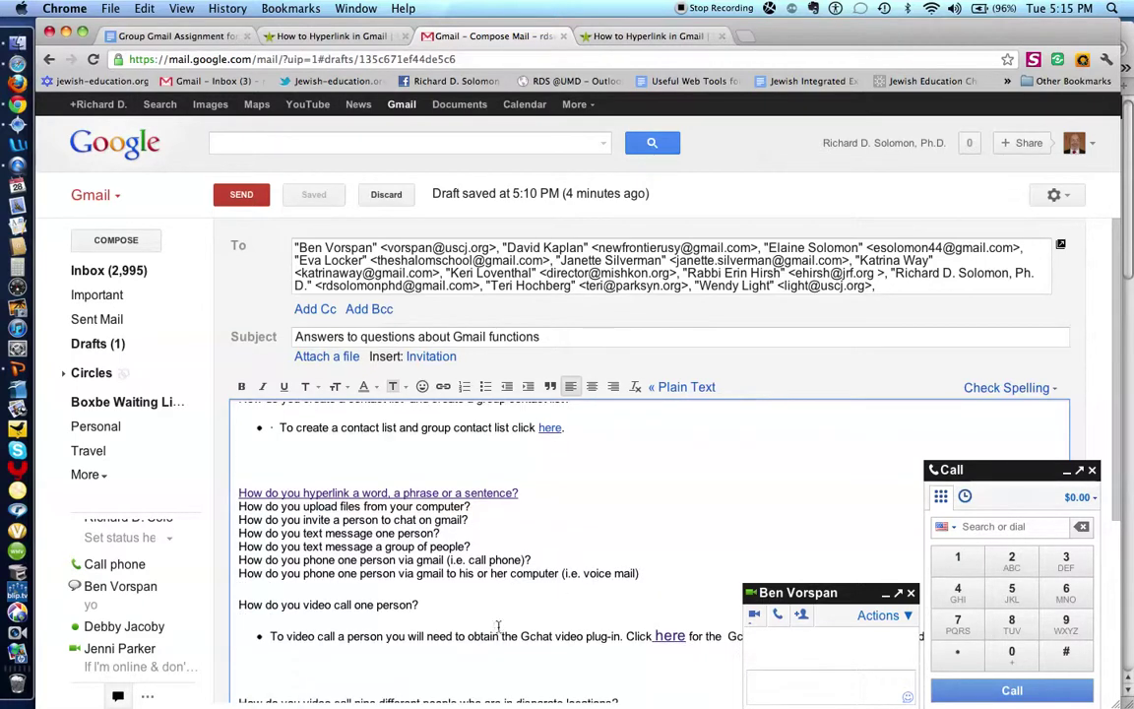
scroll(497, 627, down, 1)
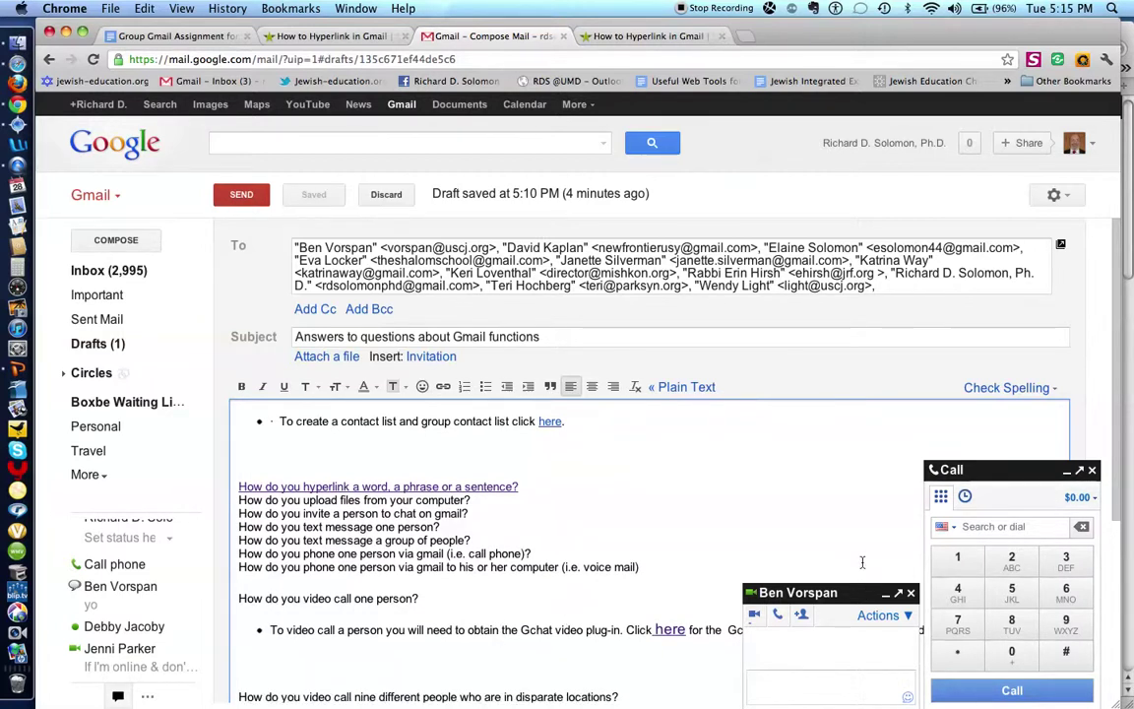
click(899, 594)
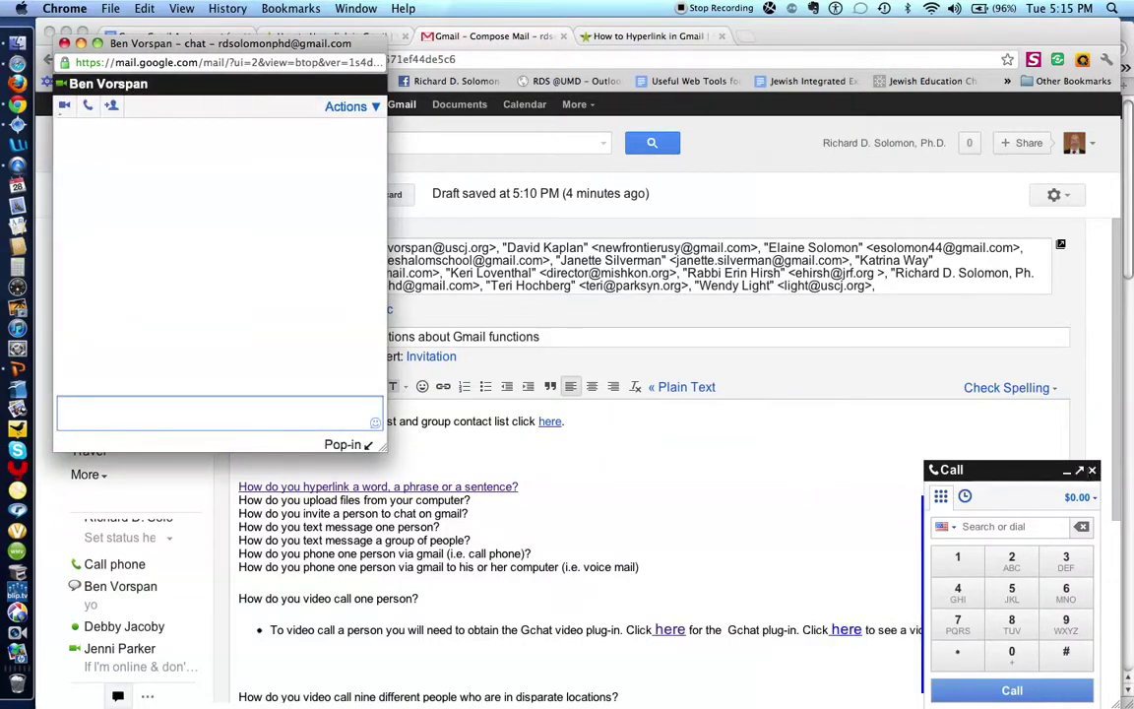
Close the phone dial pad and review the draft's questions and 'here' links down to the signature.
click(1090, 473)
click(1092, 471)
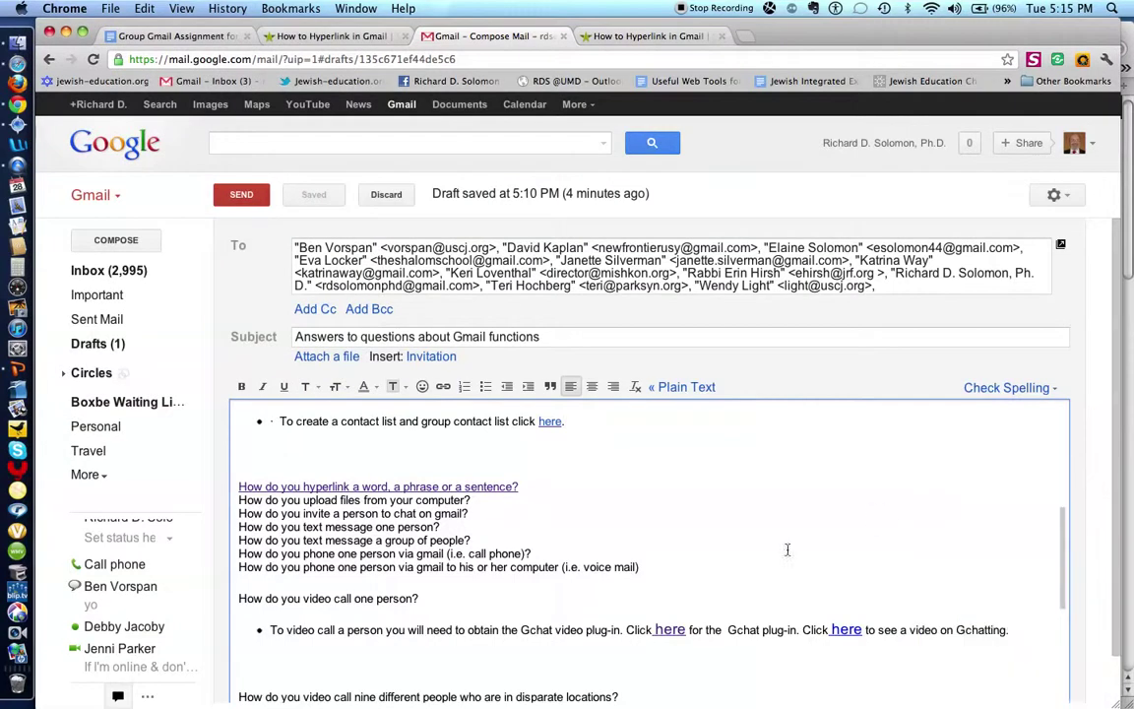
scroll(740, 600, down, 2)
scroll(737, 597, down, 1)
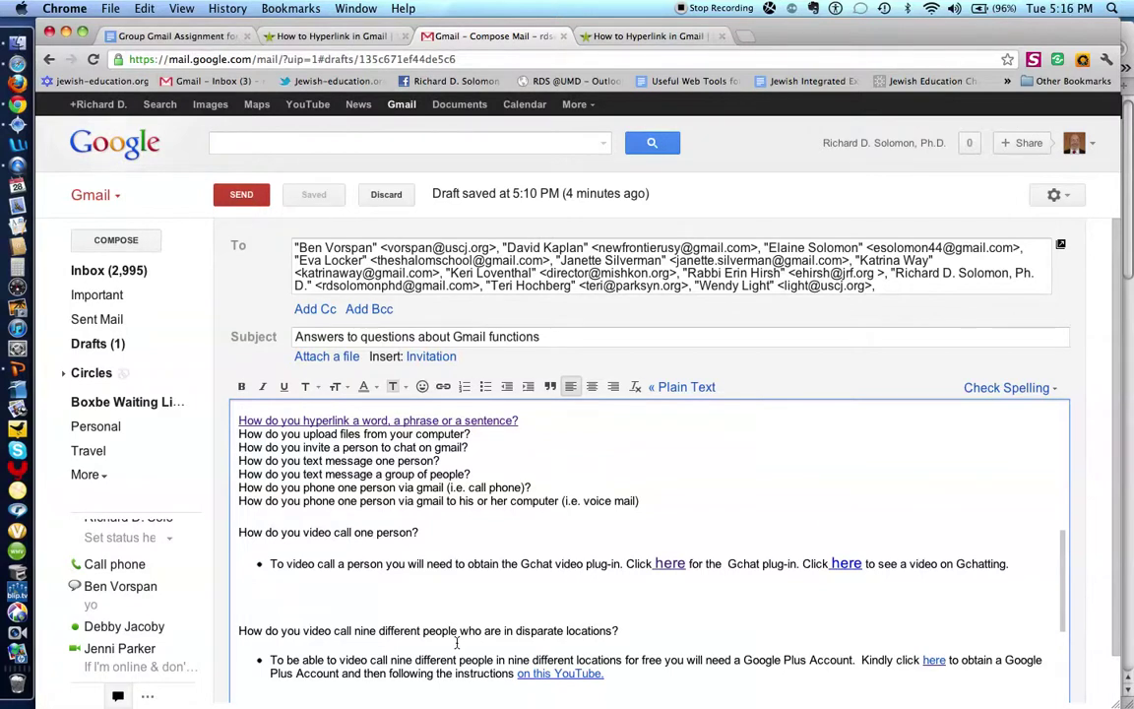
scroll(455, 642, down, 3)
scroll(456, 642, up, 10)
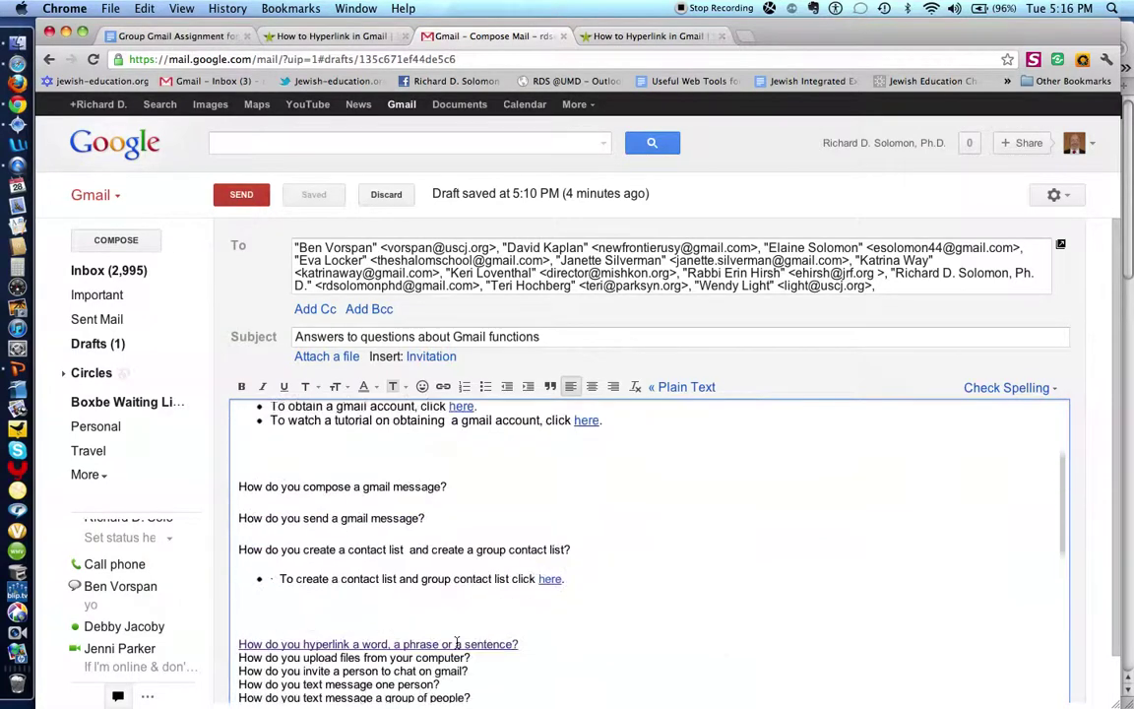
scroll(456, 642, down, 1)
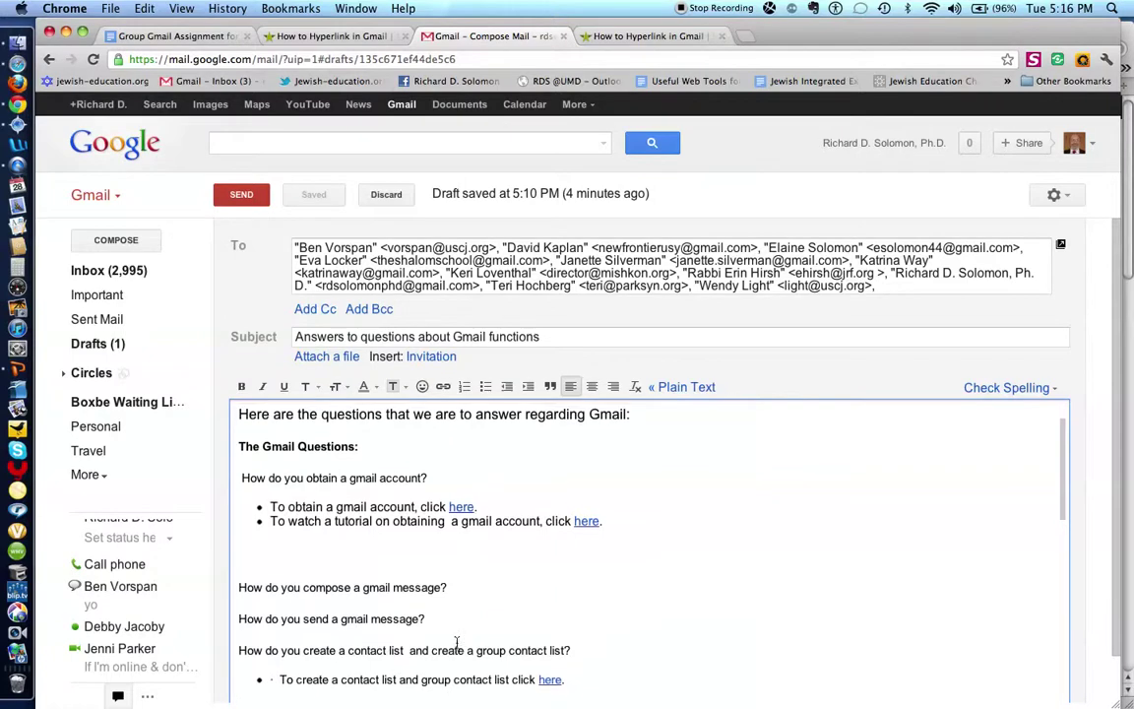
scroll(456, 642, down, 3)
scroll(456, 642, down, 8)
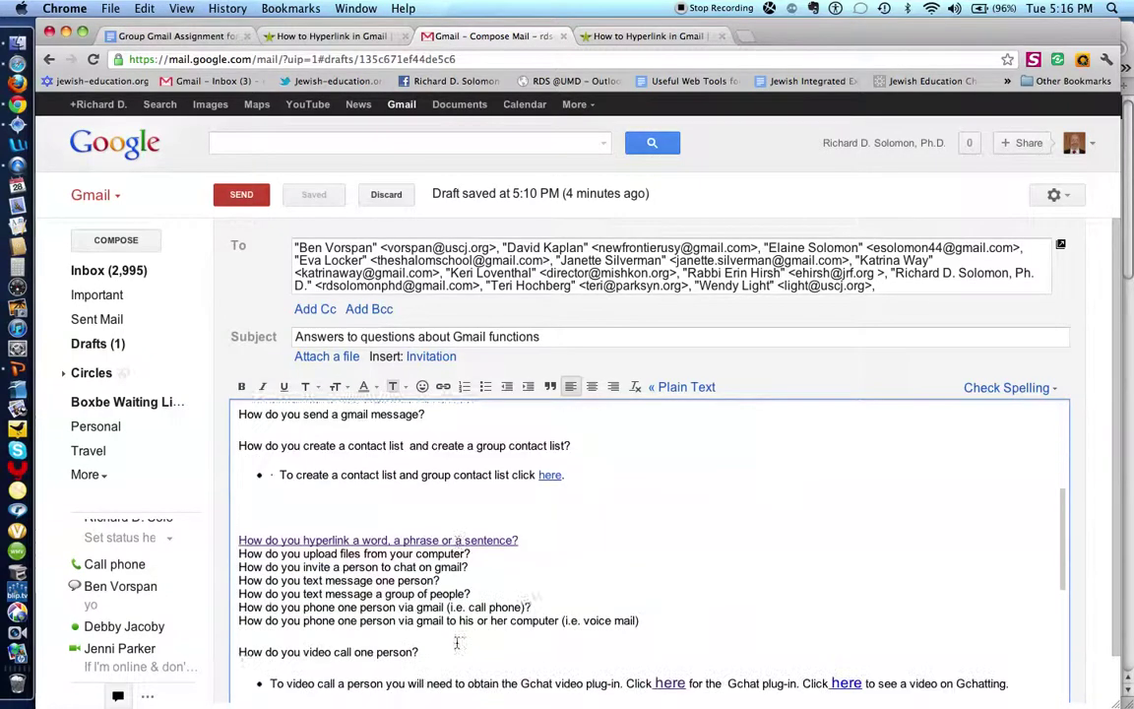